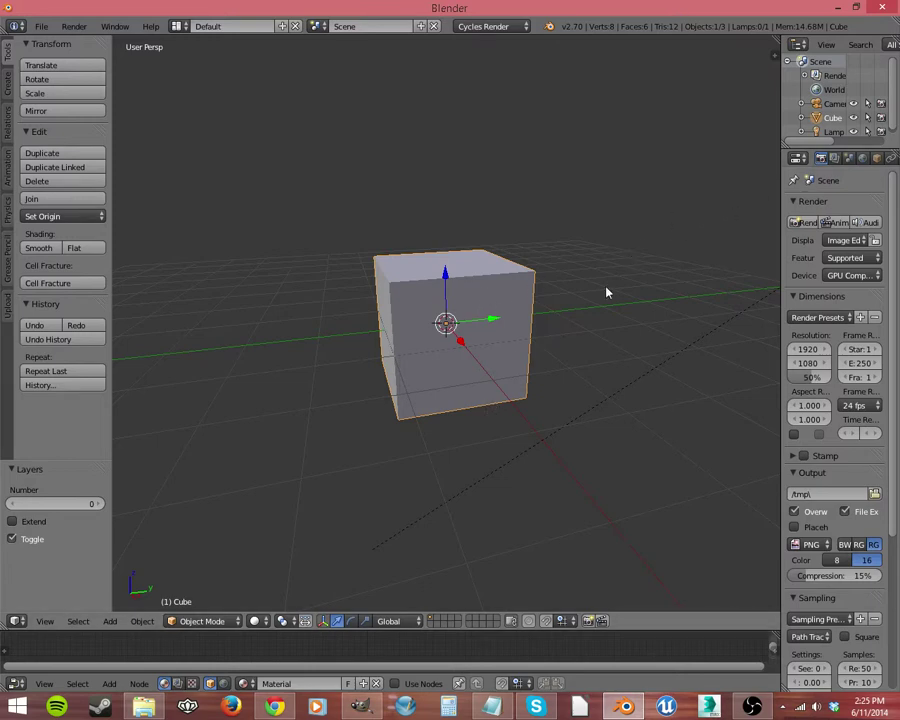
# Add a Subdivision Surface modifier from the Modifiers tab, rounding the cube into a faceted ball.
pyautogui.scroll(-2, 846, 160)
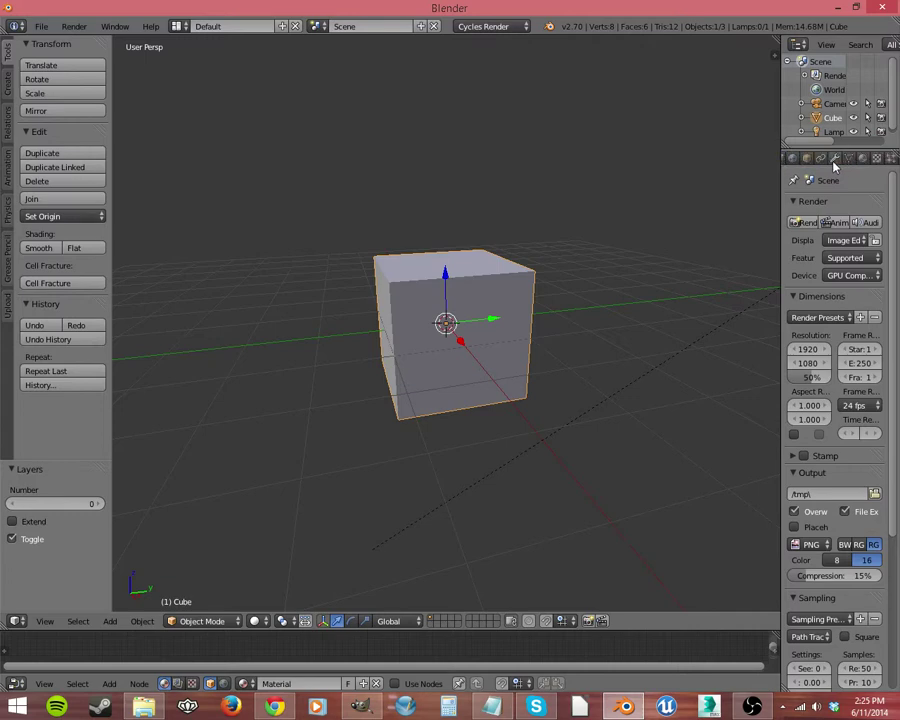
pyautogui.click(847, 160)
pyautogui.click(864, 207)
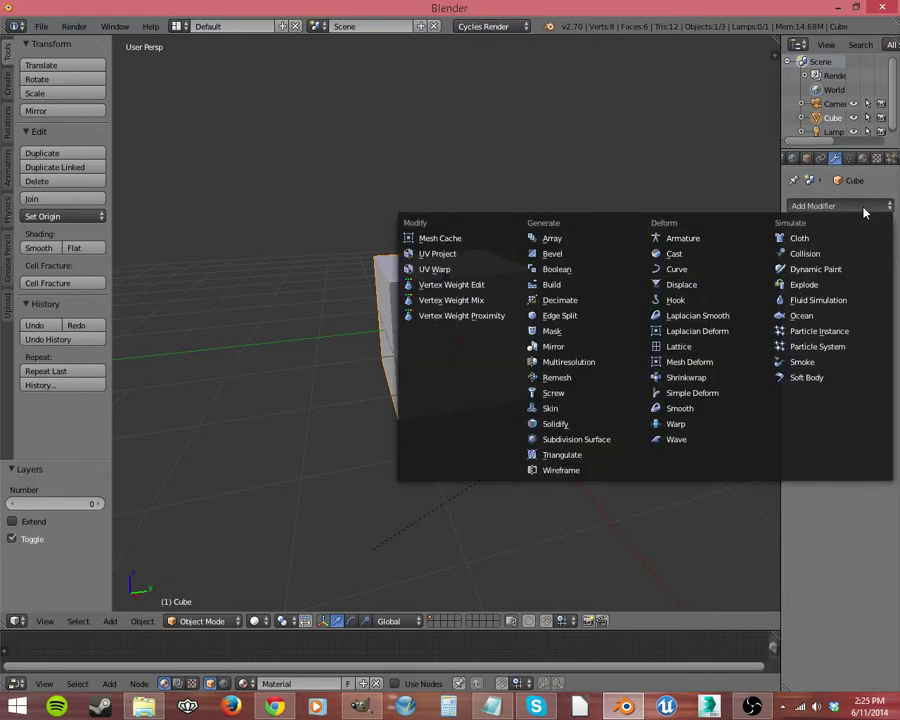
pyautogui.click(621, 440)
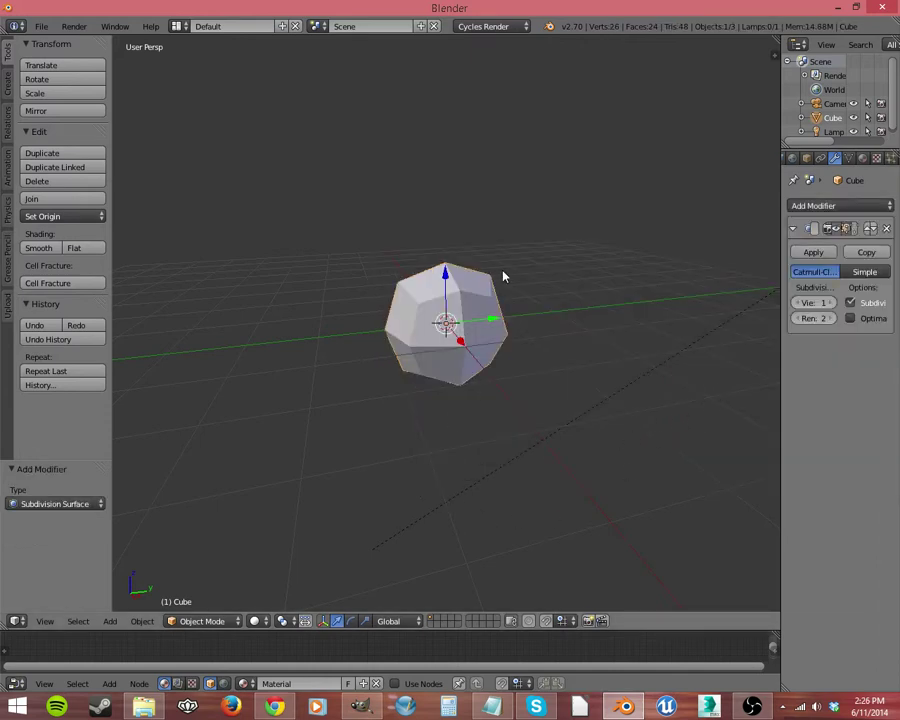
pyautogui.moveTo(429, 368)
pyautogui.mouseDown(button='middle')
pyautogui.moveTo(484, 366)
pyautogui.moveTo(428, 348)
pyautogui.moveTo(438, 372)
pyautogui.mouseUp(button='middle')
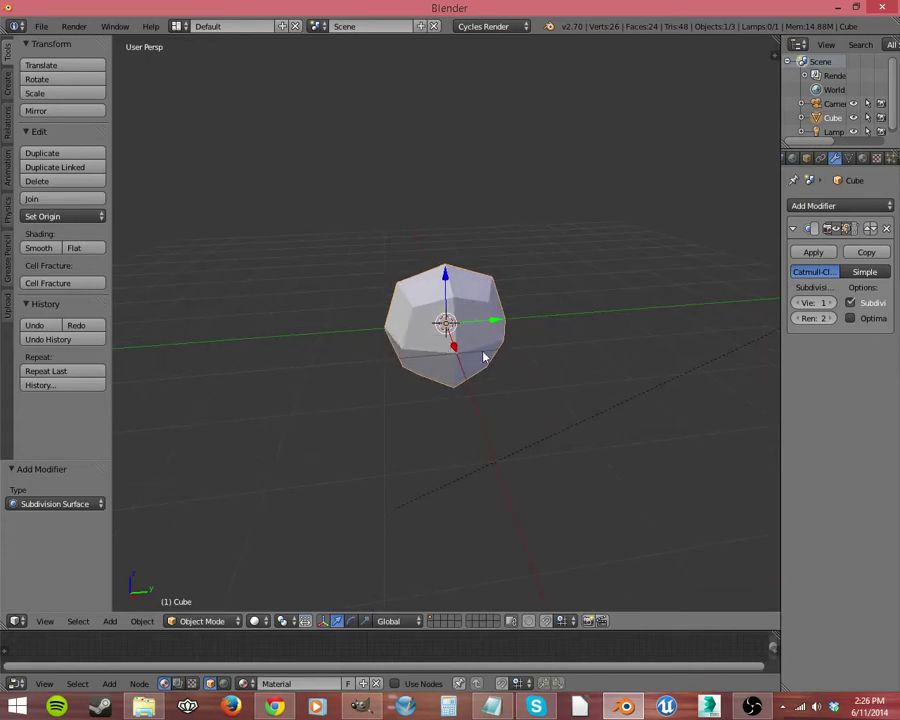
# Enter Edit Mode and inspect the 8-vertex cage enclosing the rounded subdivided mesh.
pyautogui.press('Tab')
pyautogui.moveTo(512, 412); pyautogui.dragTo(510, 365, button='middle')
pyautogui.scroll(3, 510, 365)
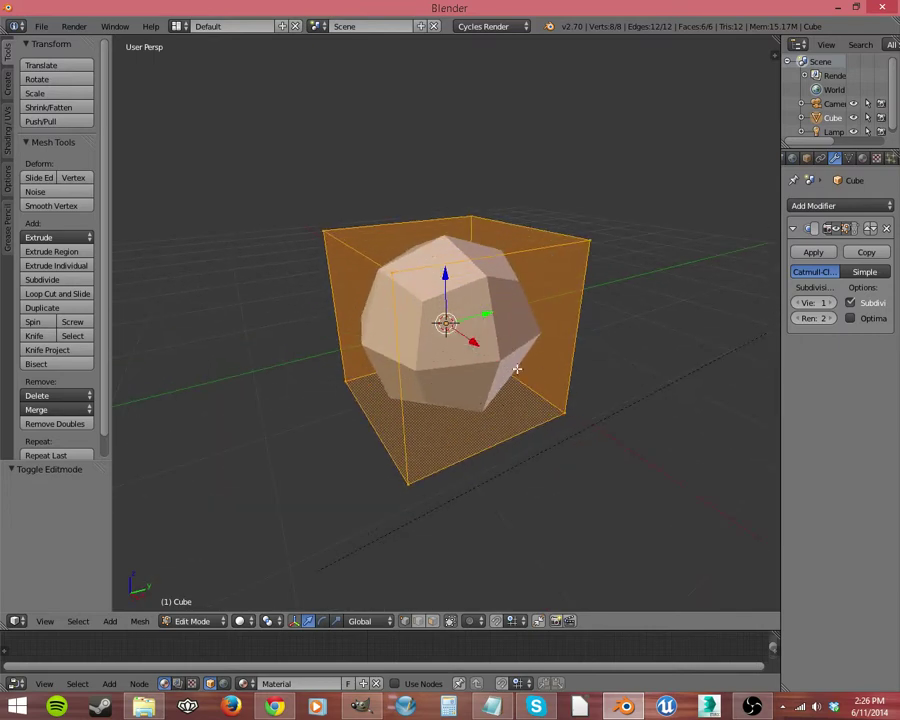
pyautogui.moveTo(516, 369)
pyautogui.mouseDown(button='middle')
pyautogui.moveTo(510, 386)
pyautogui.moveTo(502, 381)
pyautogui.mouseUp(button='middle')
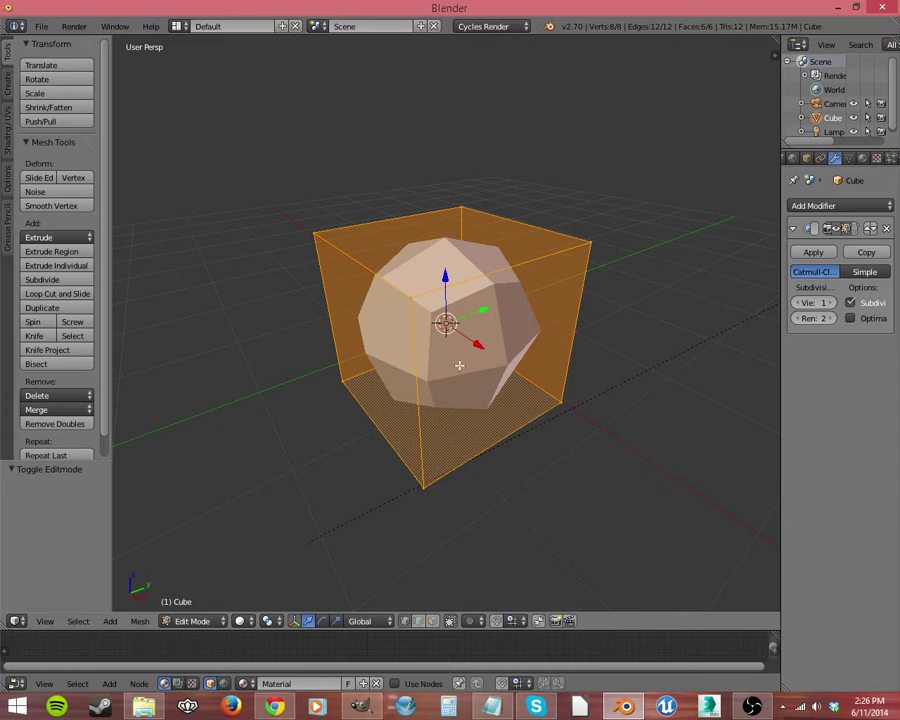
pyautogui.moveTo(459, 366); pyautogui.dragTo(426, 337, button='middle')
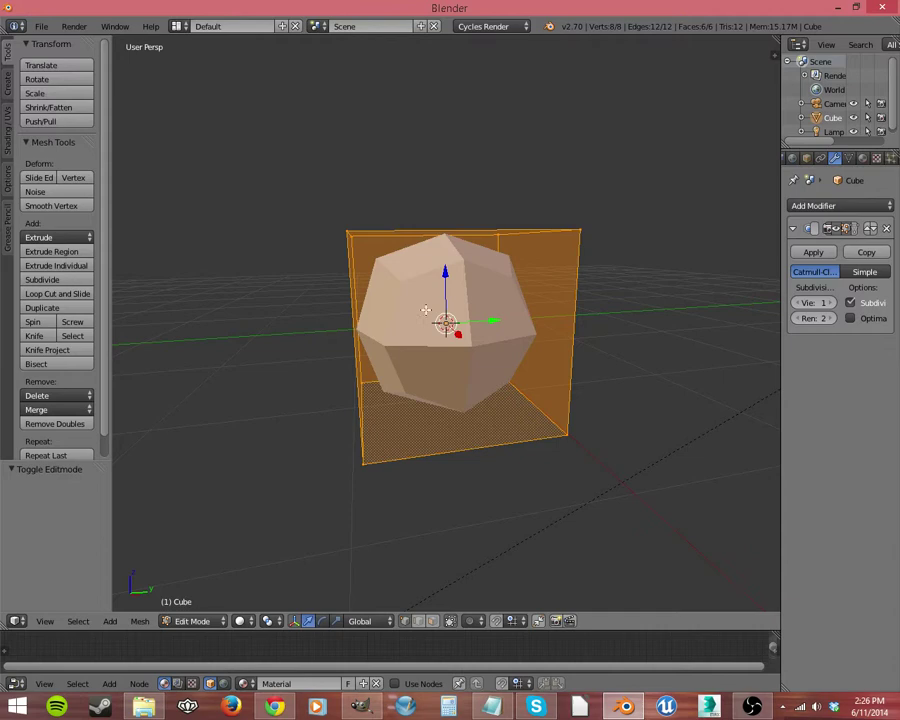
pyautogui.moveTo(446, 334); pyautogui.dragTo(533, 335, button='middle')
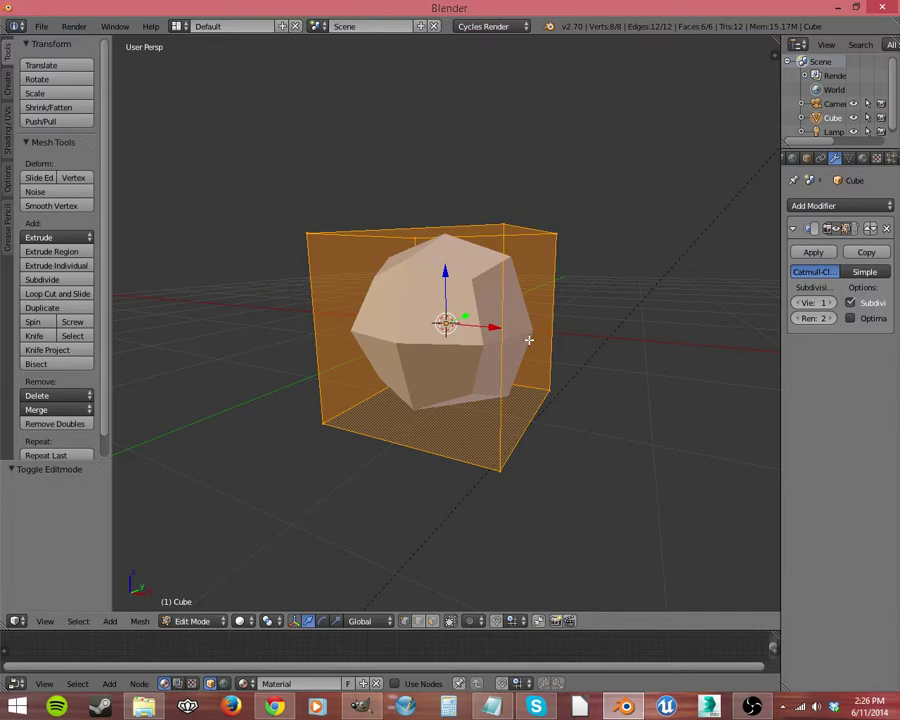
pyautogui.moveTo(545, 325); pyautogui.dragTo(580, 350, button='middle')
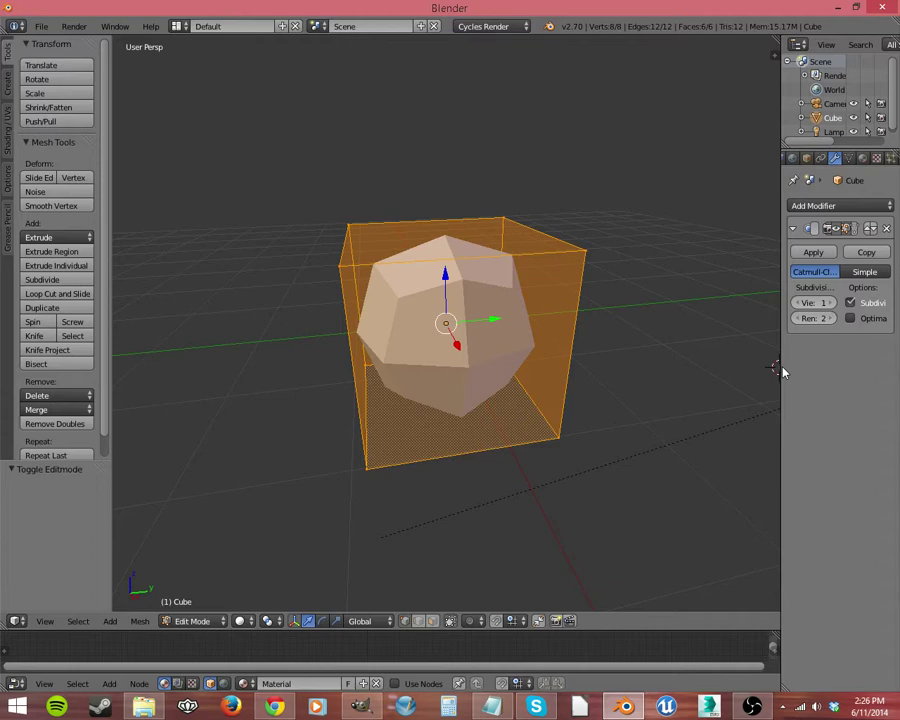
# Widen the properties panel and turn off the Subsurf modifier's Edit Mode display.
pyautogui.moveTo(783, 372); pyautogui.dragTo(683, 366)
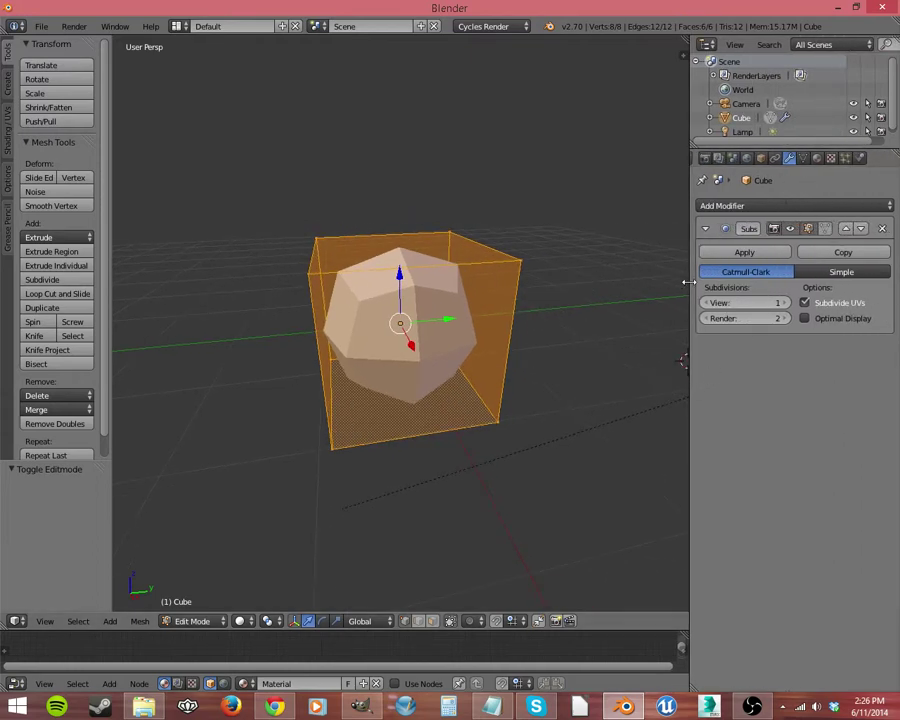
pyautogui.moveTo(686, 362); pyautogui.dragTo(614, 296)
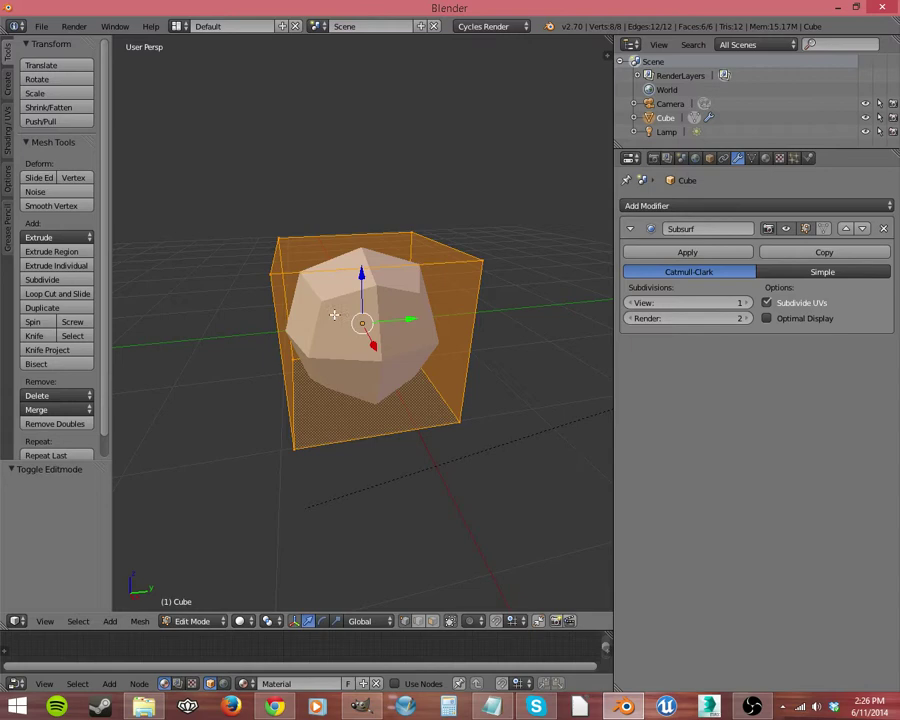
pyautogui.click(806, 228)
pyautogui.moveTo(317, 446); pyautogui.dragTo(376, 446, button='middle')
# Switch between Object and Edit Mode to compare the plain box with the smoothed cube.
pyautogui.press('Tab')
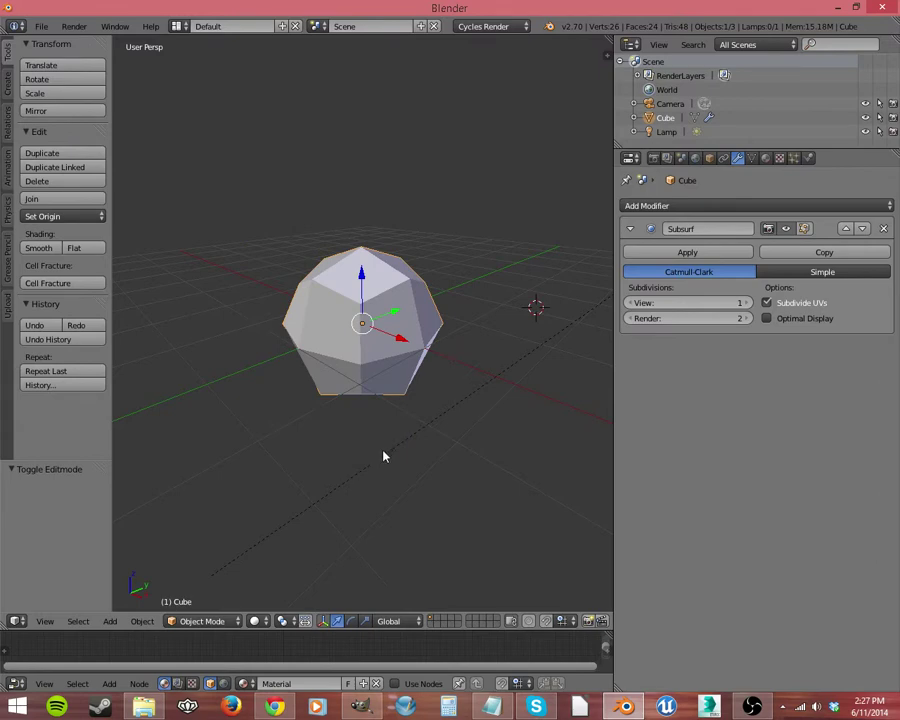
pyautogui.press('Tab')
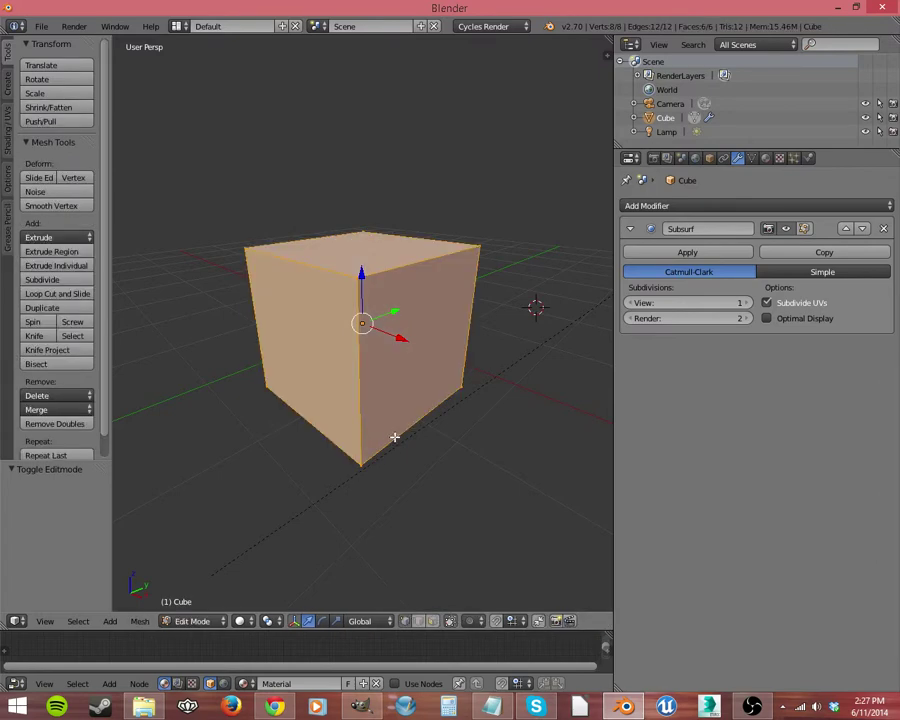
pyautogui.moveTo(382, 378); pyautogui.dragTo(402, 386, button='middle')
pyautogui.press('Tab')
pyautogui.press('Tab')
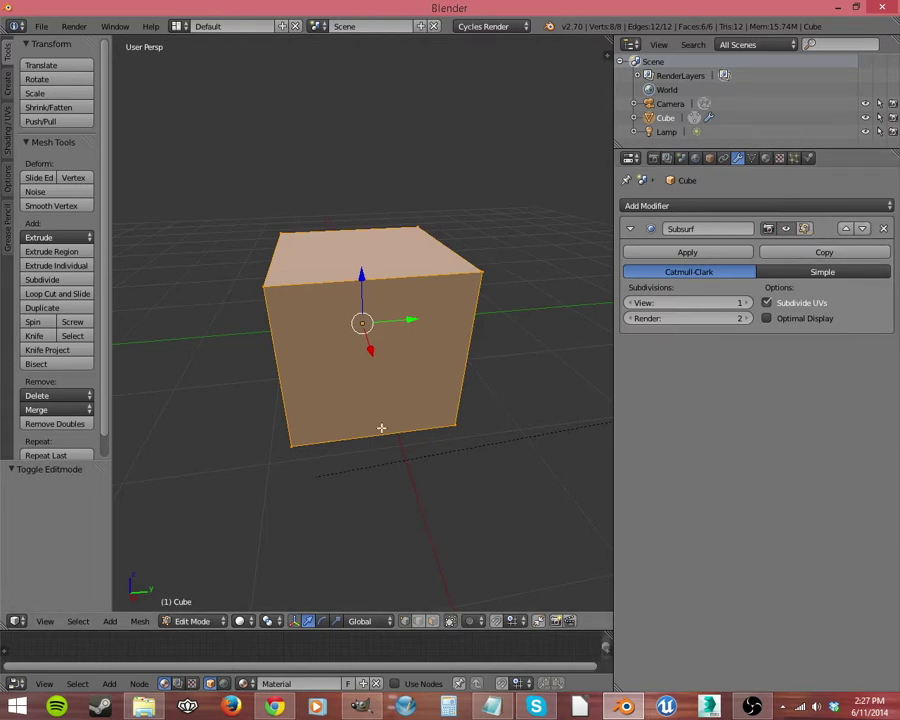
pyautogui.moveTo(323, 337); pyautogui.dragTo(400, 331, button='middle')
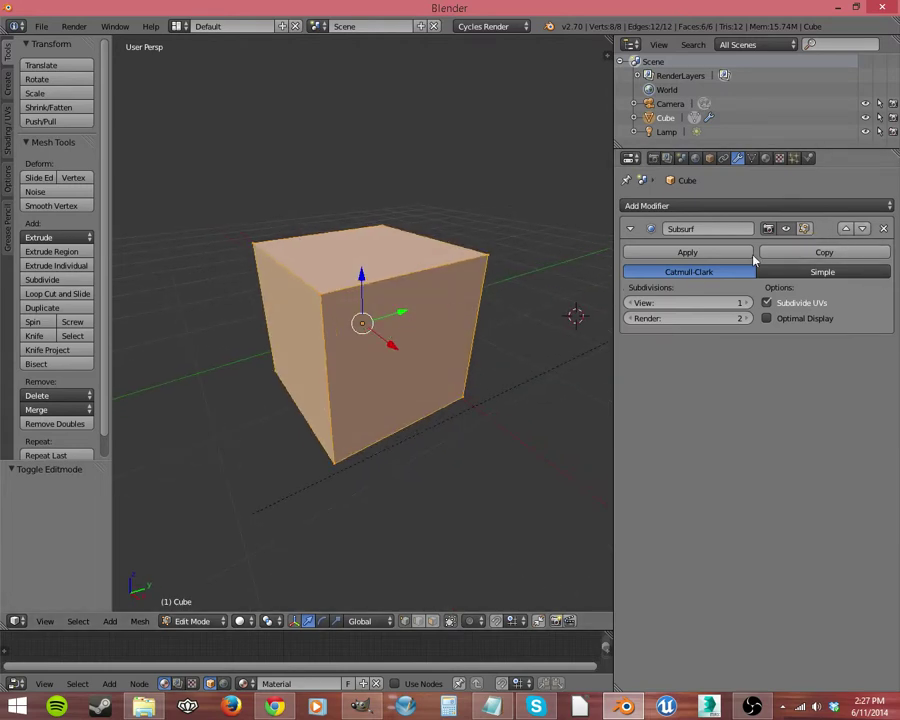
# Re-enable the Subsurf Edit Mode display and turn on On Cage.
pyautogui.click(805, 229)
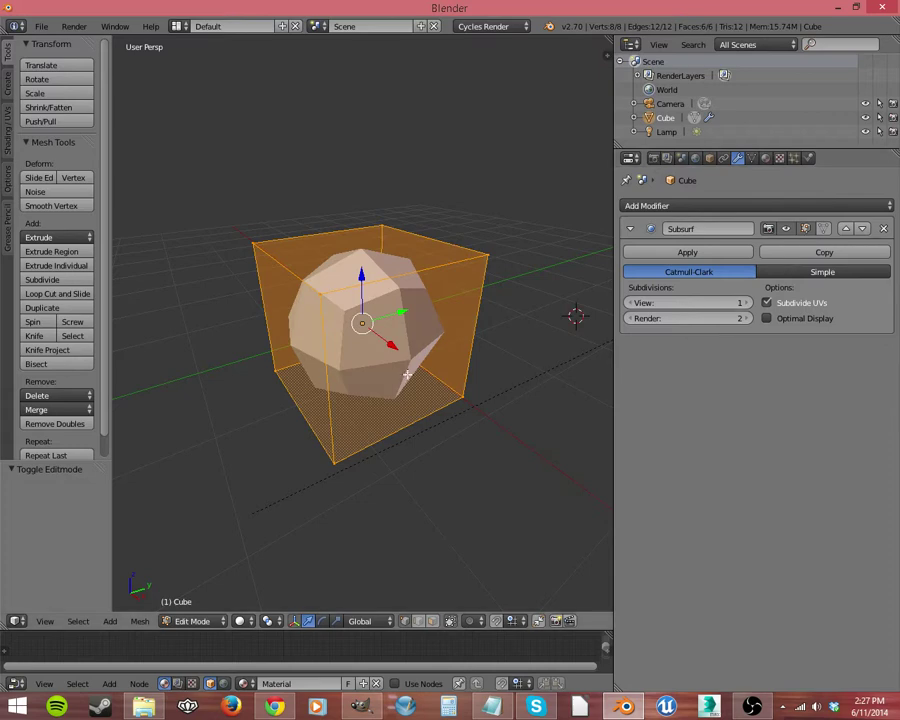
pyautogui.moveTo(320, 340); pyautogui.dragTo(420, 320, button='middle')
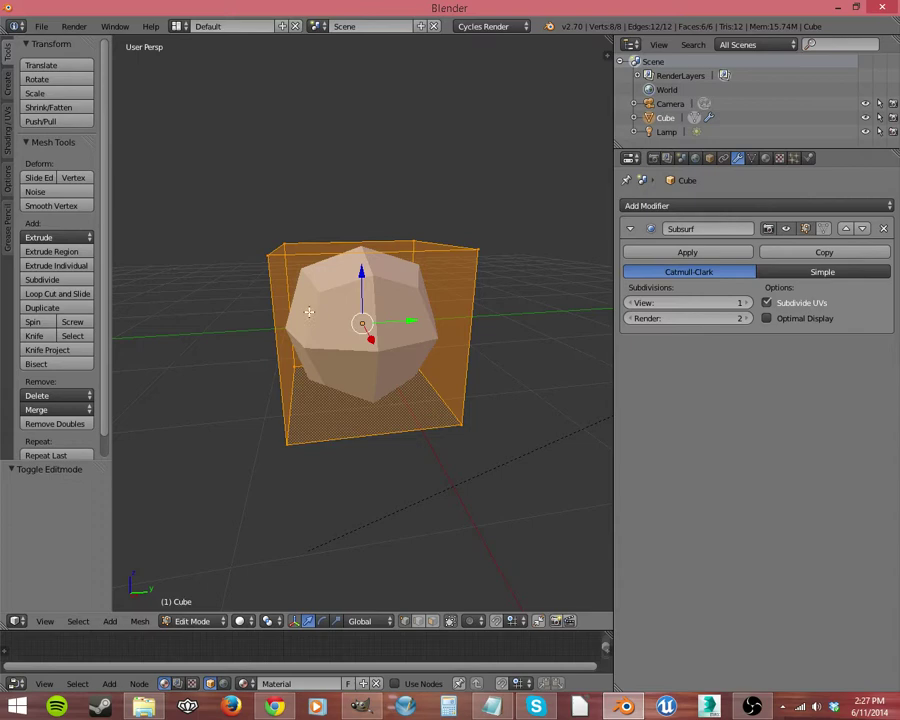
pyautogui.click(823, 229)
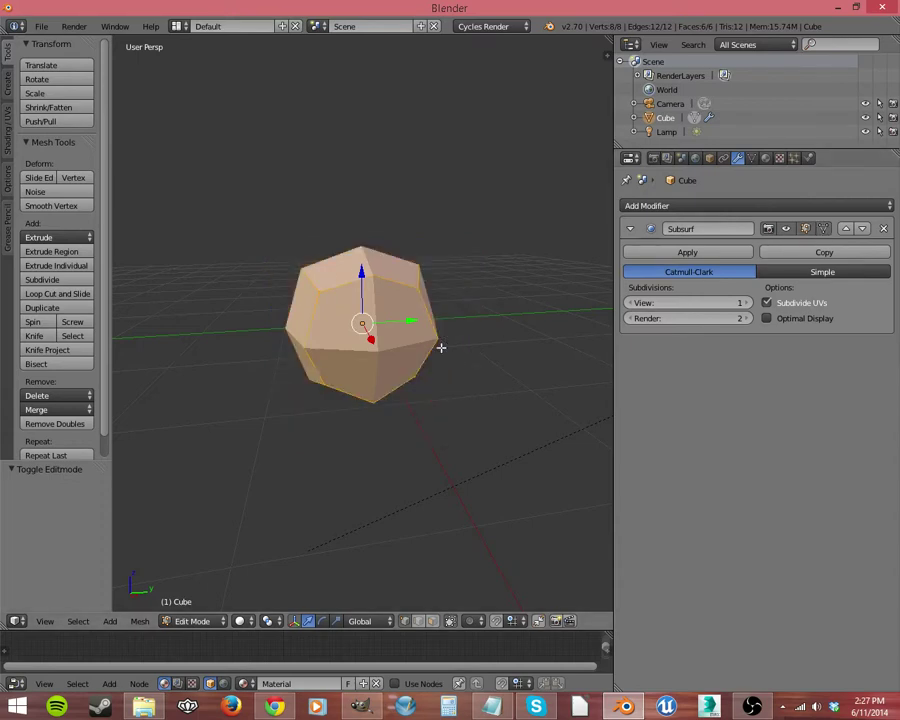
pyautogui.moveTo(440, 346); pyautogui.dragTo(380, 356, button='middle')
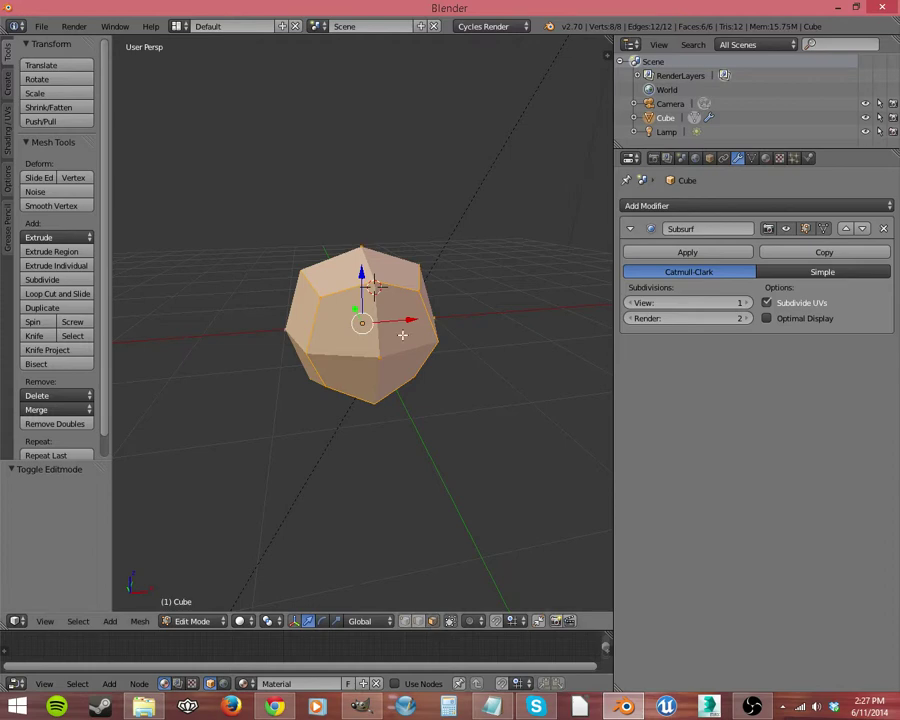
# Select a single face of the cube, ending on the front face.
pyautogui.rightClick(382, 351)
pyautogui.moveTo(382, 351); pyautogui.dragTo(469, 435, button='middle')
pyautogui.rightClick(362, 272)
pyautogui.moveTo(362, 272); pyautogui.dragTo(460, 398, button='middle')
pyautogui.rightClick(375, 350)
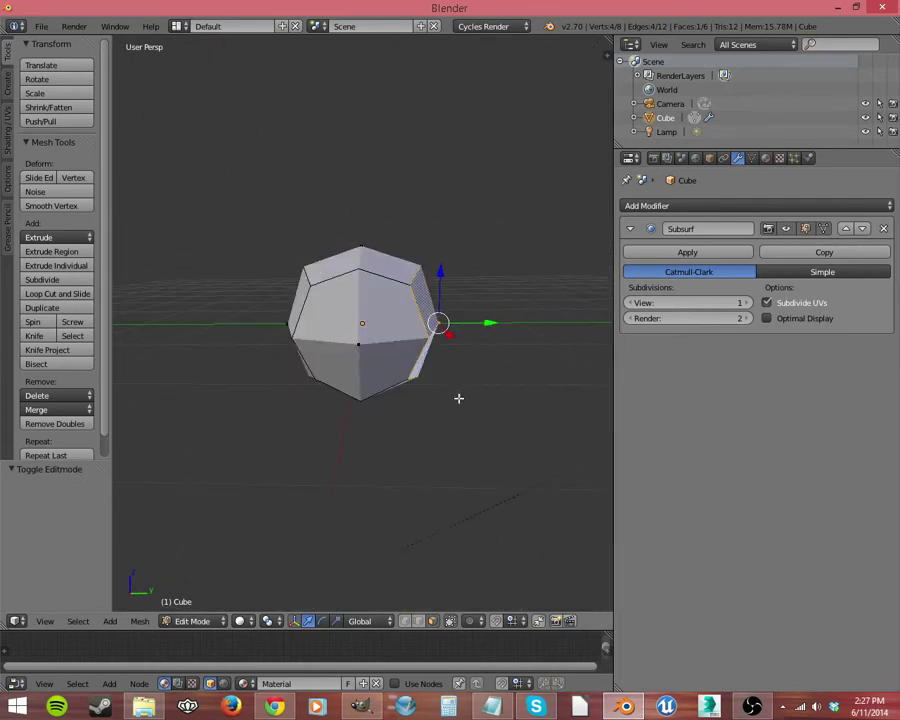
pyautogui.moveTo(364, 382); pyautogui.dragTo(430, 396, button='middle')
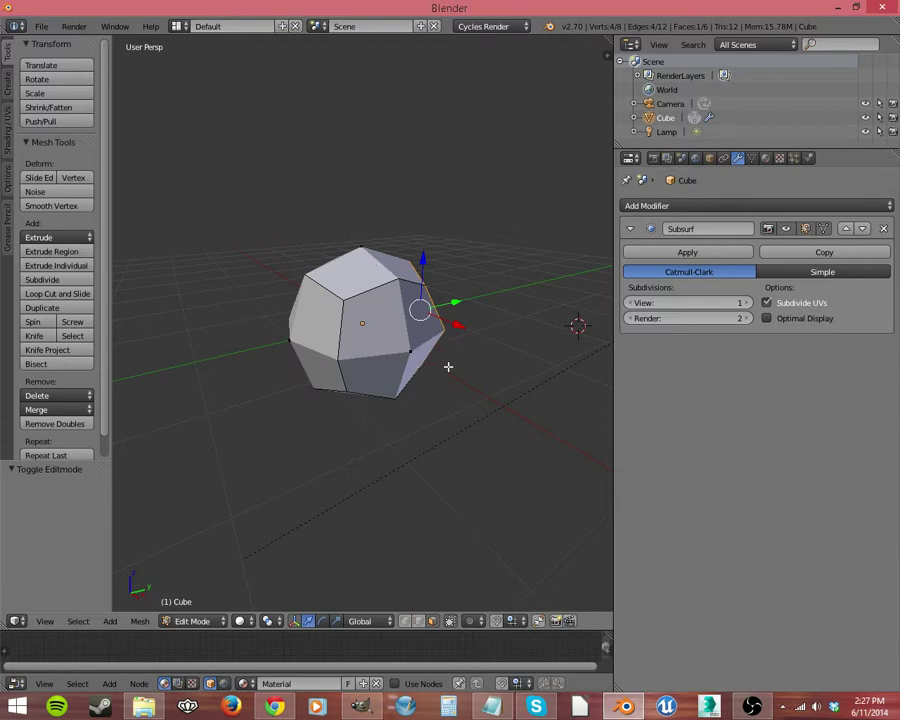
pyautogui.moveTo(453, 352); pyautogui.dragTo(374, 396, button='middle')
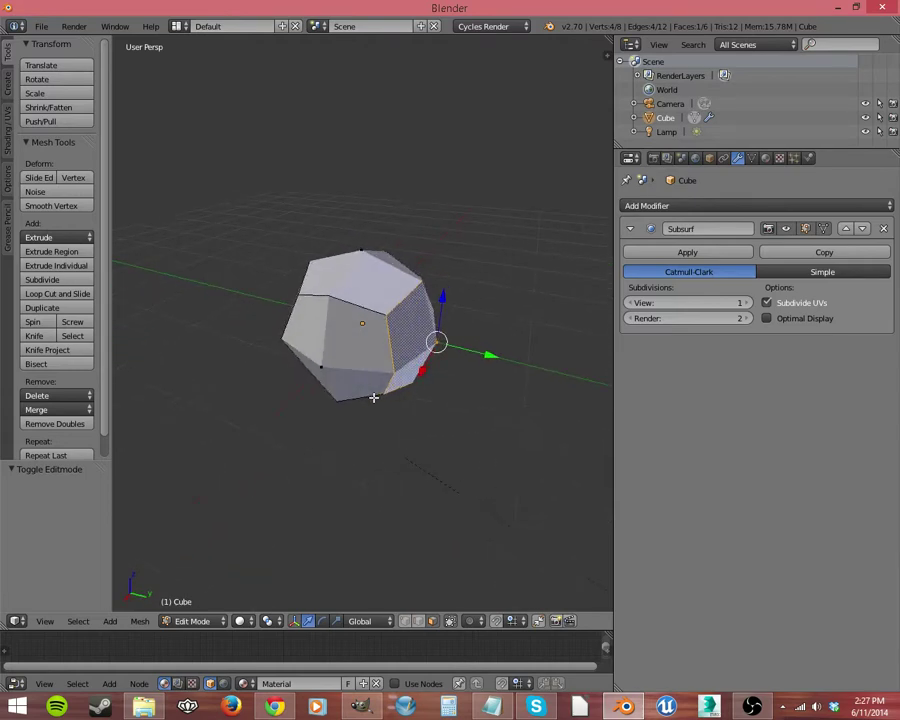
pyautogui.click(695, 256)
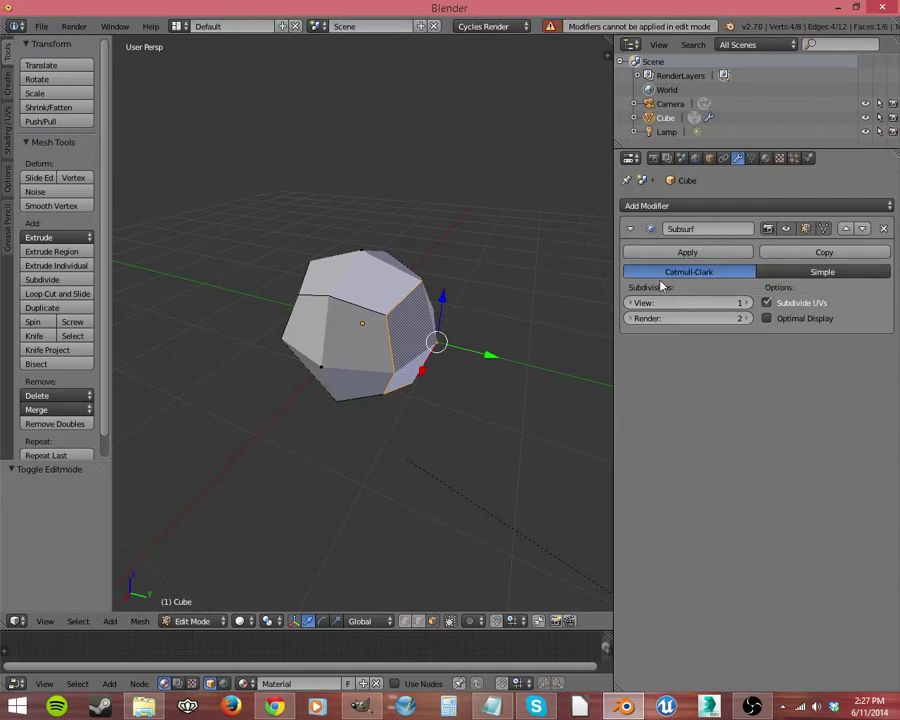
pyautogui.click(660, 253)
pyautogui.click(687, 253)
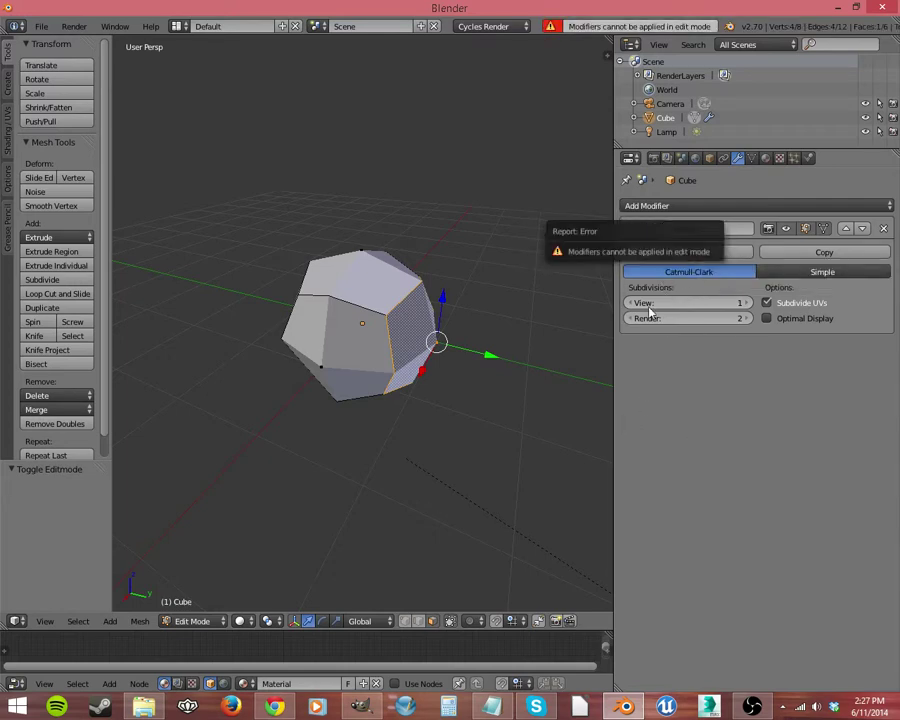
pyautogui.press('Tab')
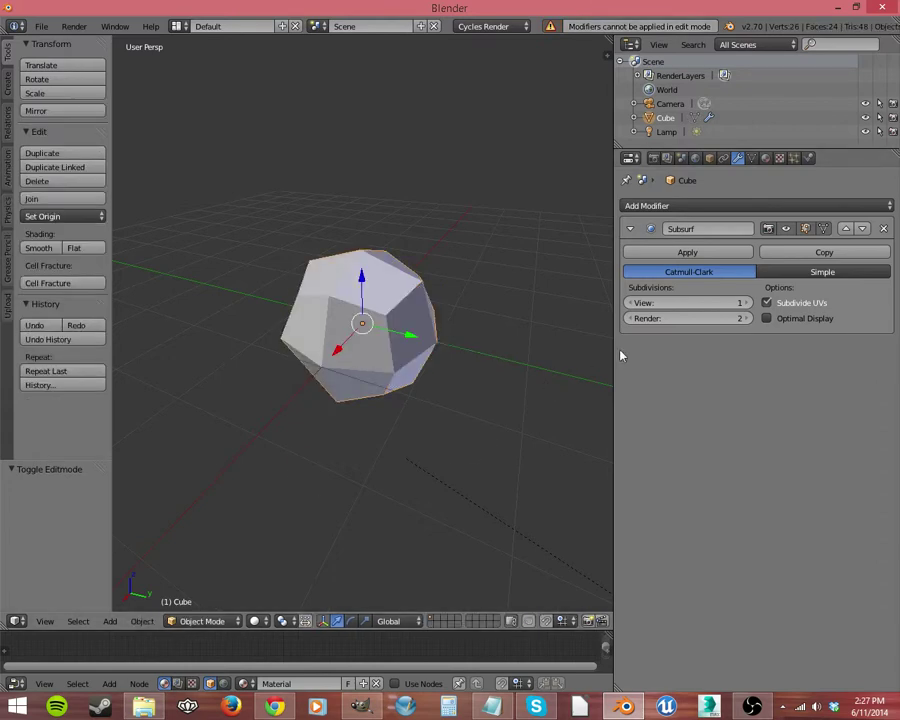
pyautogui.press('Tab')
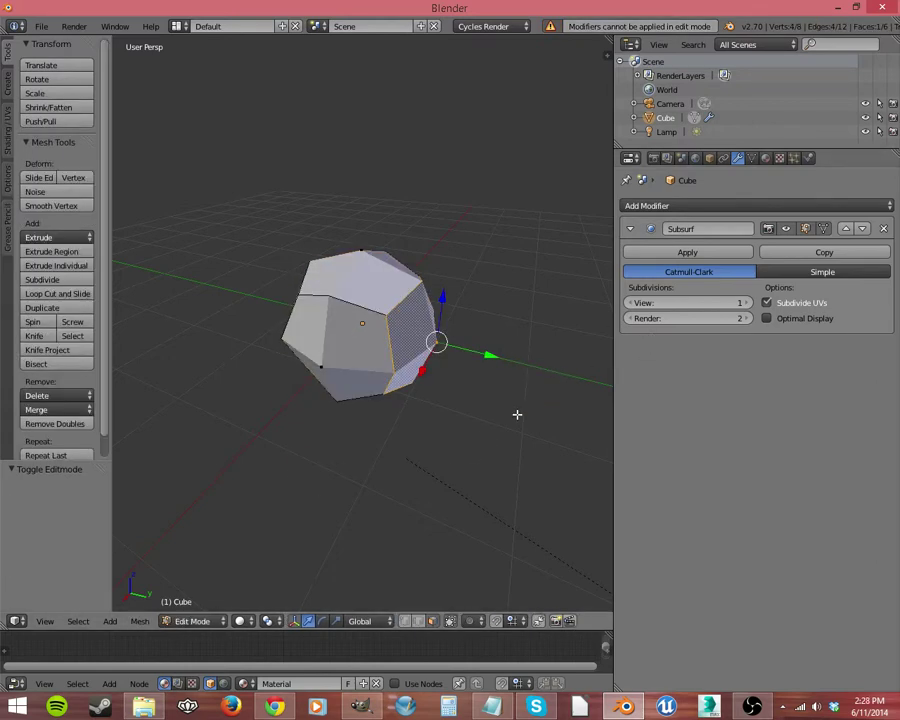
pyautogui.click(777, 252)
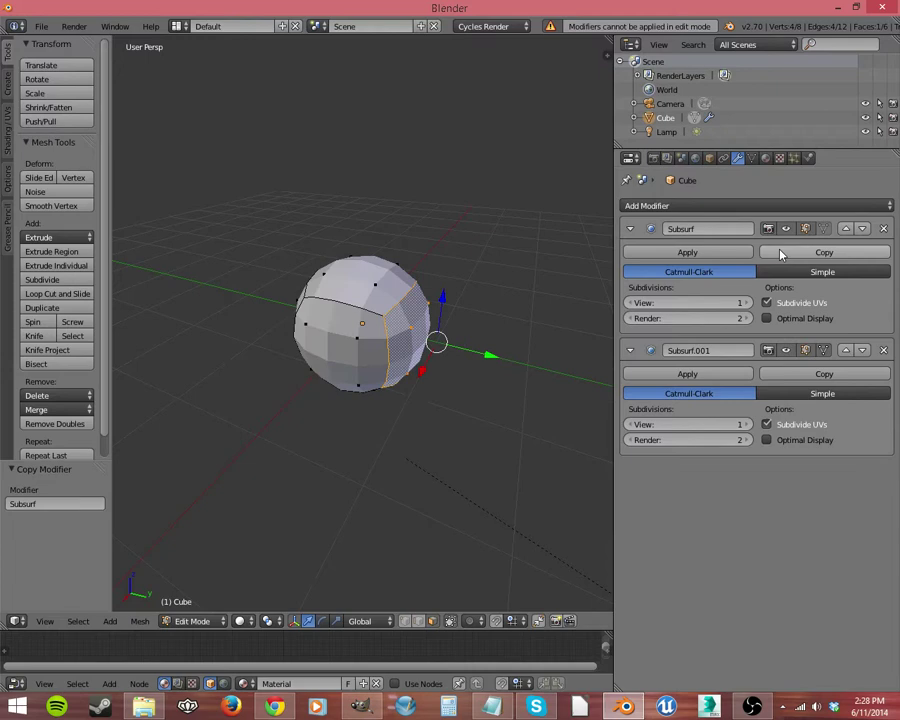
pyautogui.click(883, 350)
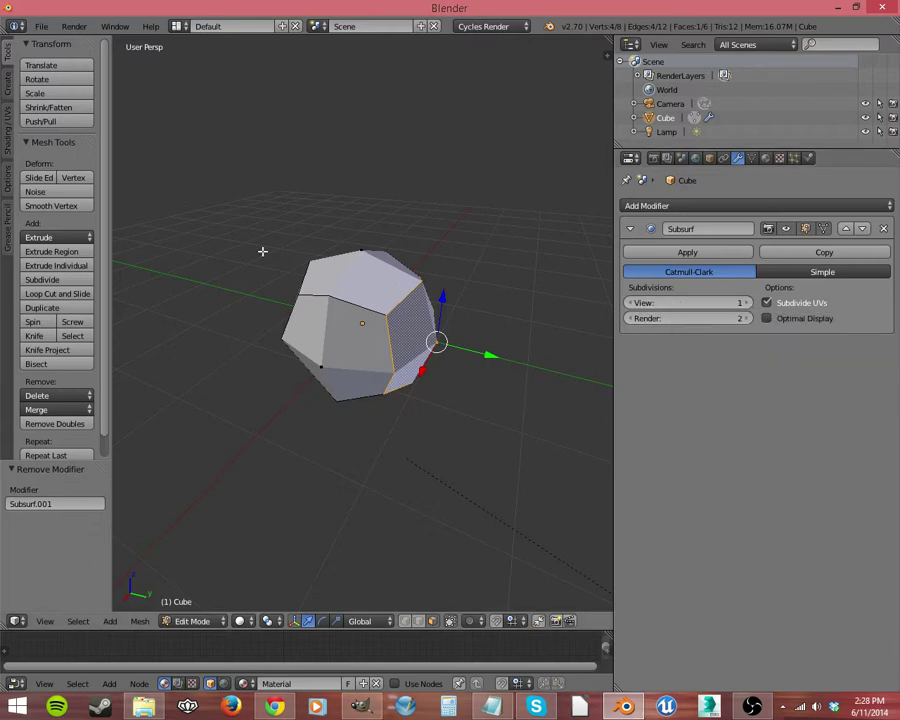
# Raise the Subsurf View level step by step to 4 in Object Mode, leaving Render at 2.
pyautogui.moveTo(592, 310); pyautogui.dragTo(221, 364, button='middle')
pyautogui.hotkey('ctrl', '2')
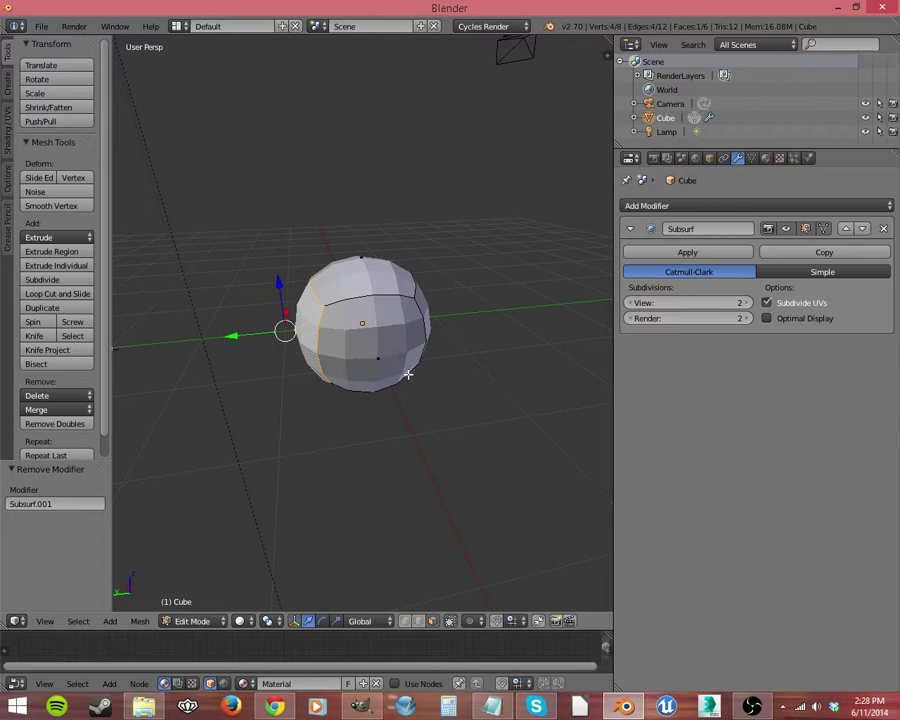
pyautogui.moveTo(408, 374); pyautogui.dragTo(381, 350, button='middle')
pyautogui.press('Tab')
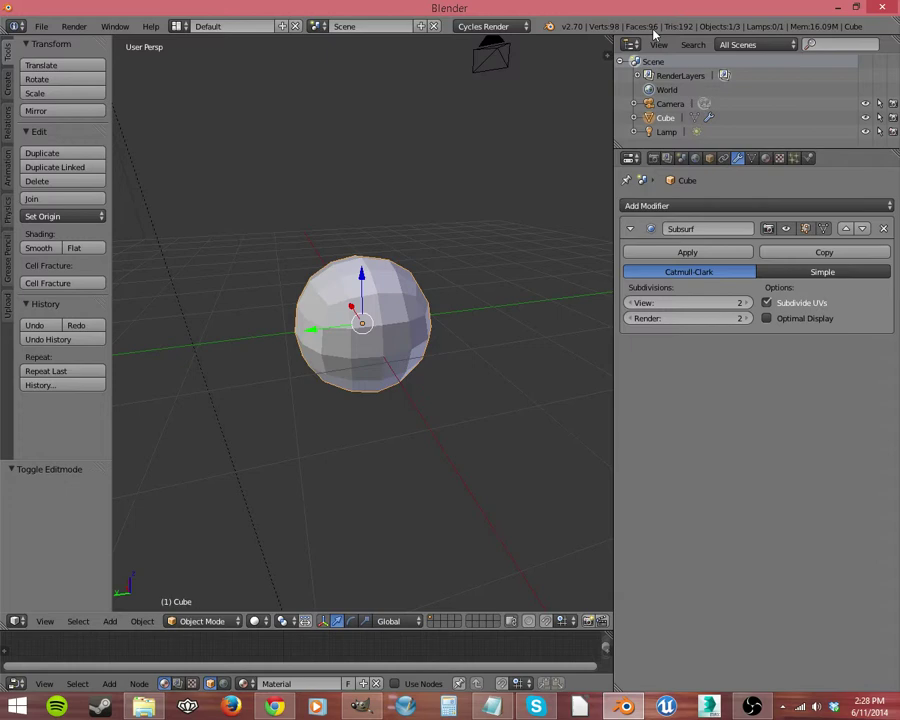
pyautogui.click(746, 303)
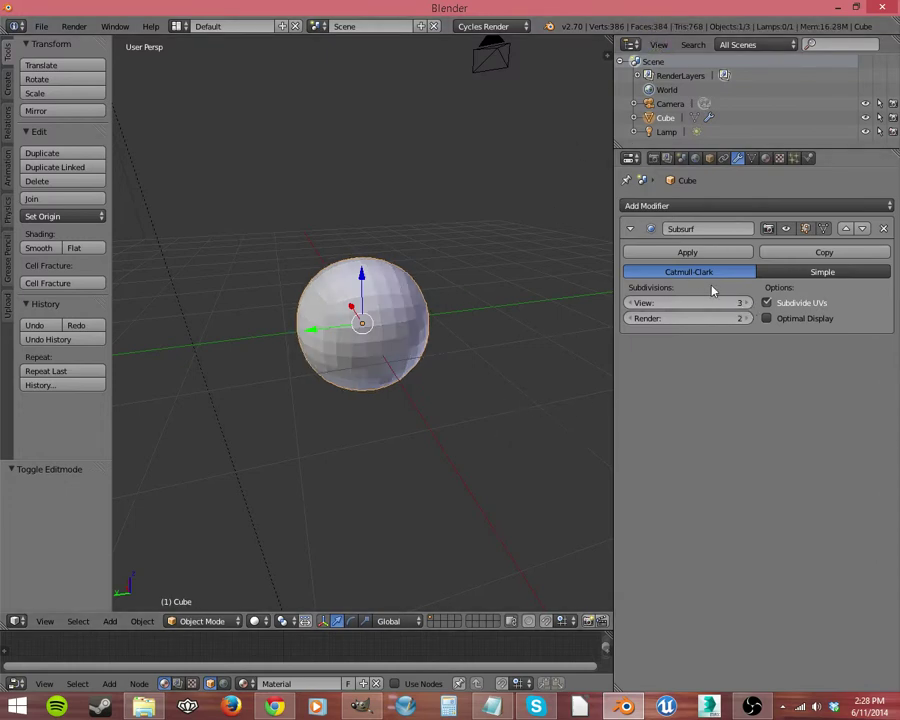
pyautogui.hotkey('ctrl', '4')
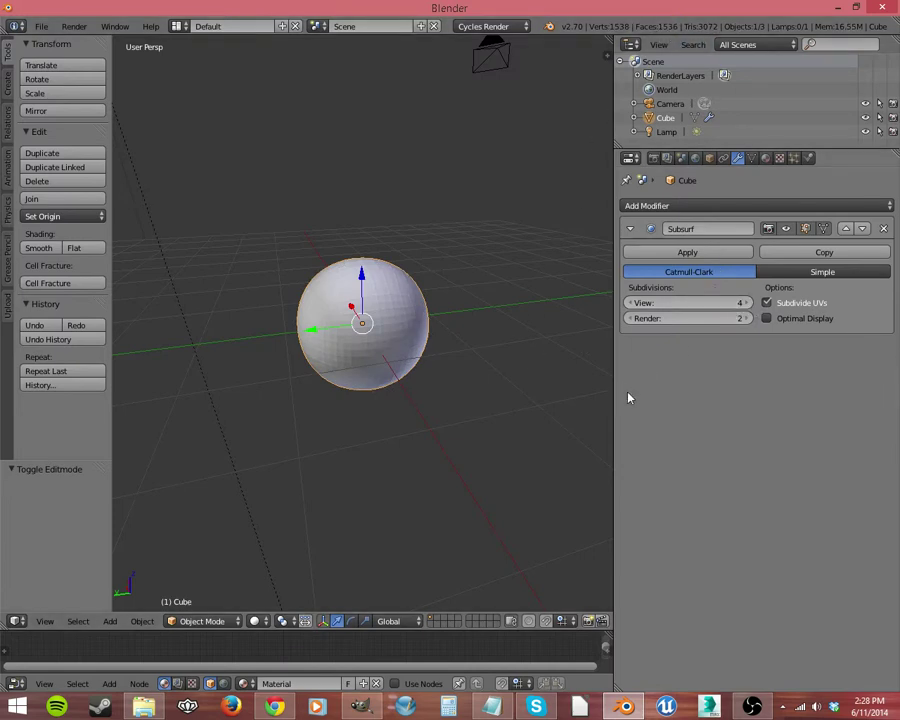
# Step the Subsurf View level up to 6, then back down to 2.
pyautogui.moveTo(392, 390); pyautogui.dragTo(293, 390, button='middle')
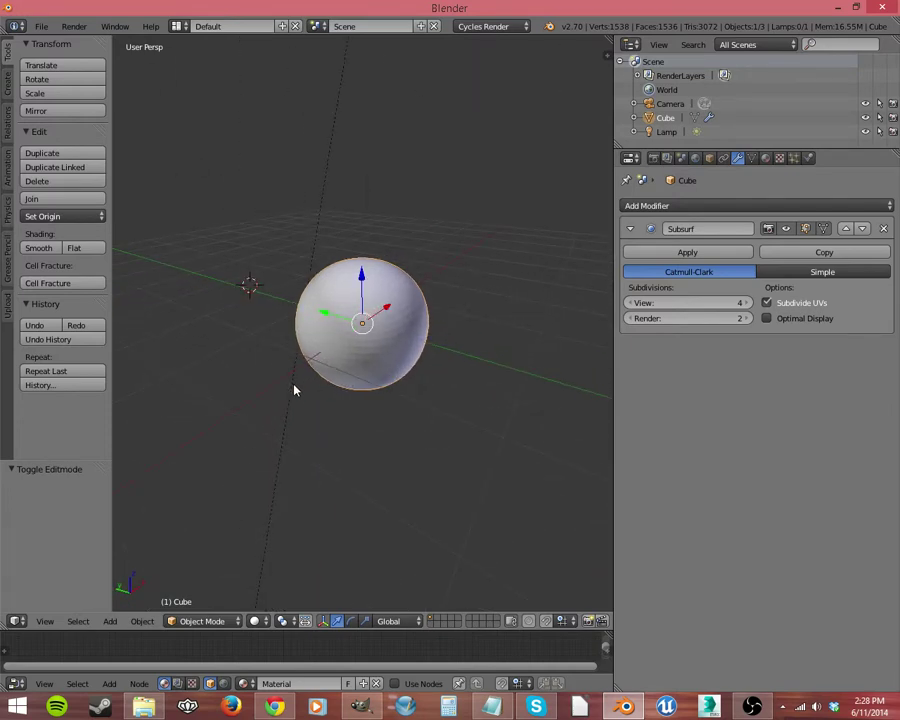
pyautogui.click(747, 303)
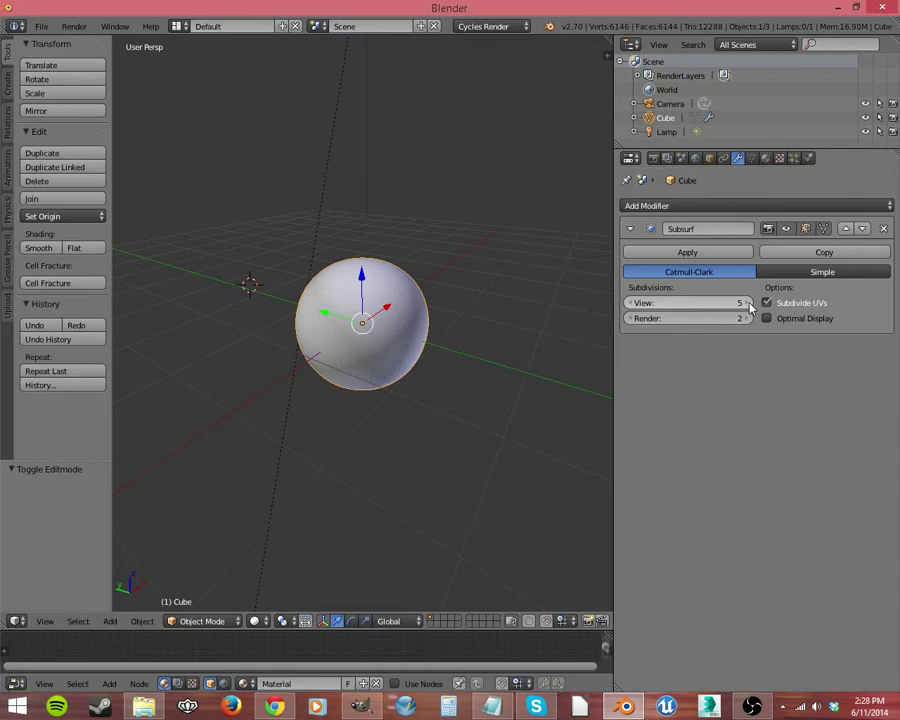
pyautogui.click(750, 303)
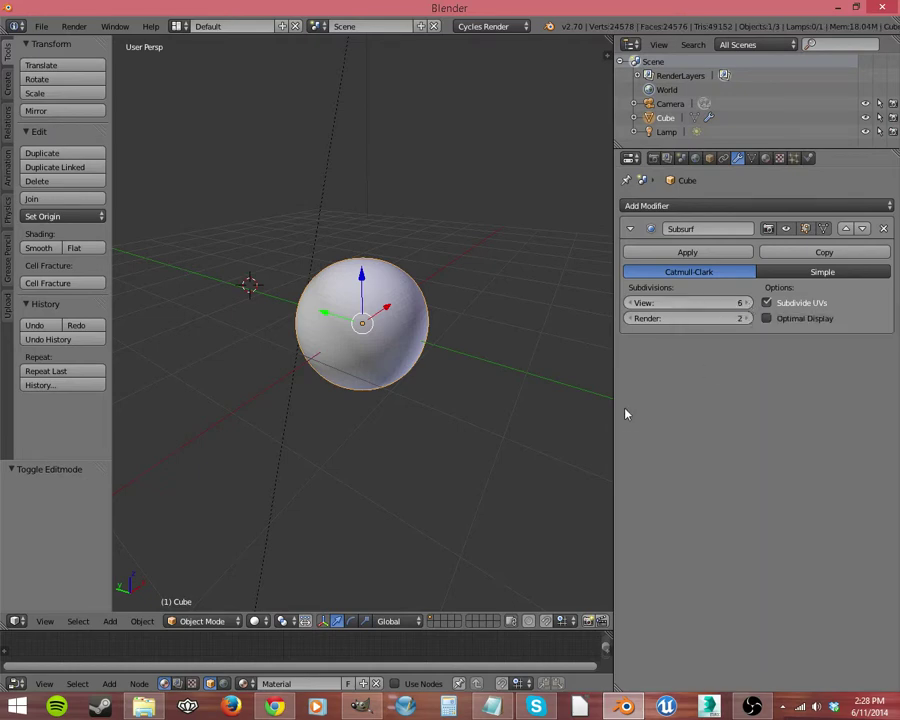
pyautogui.moveTo(408, 396); pyautogui.dragTo(398, 374, button='middle')
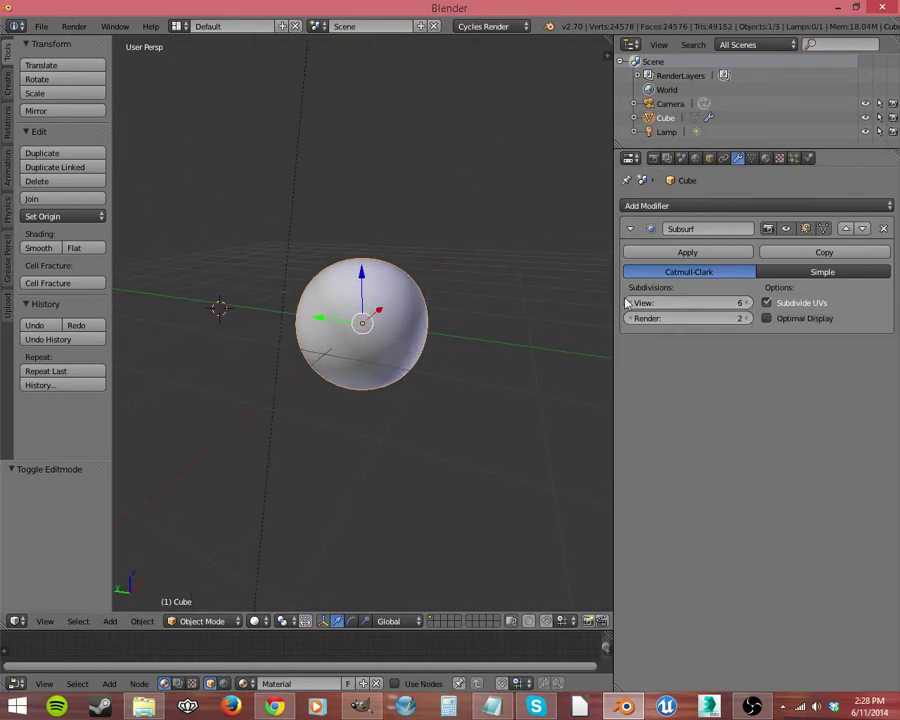
pyautogui.click(630, 303)
pyautogui.click(630, 303)
pyautogui.click(630, 303)
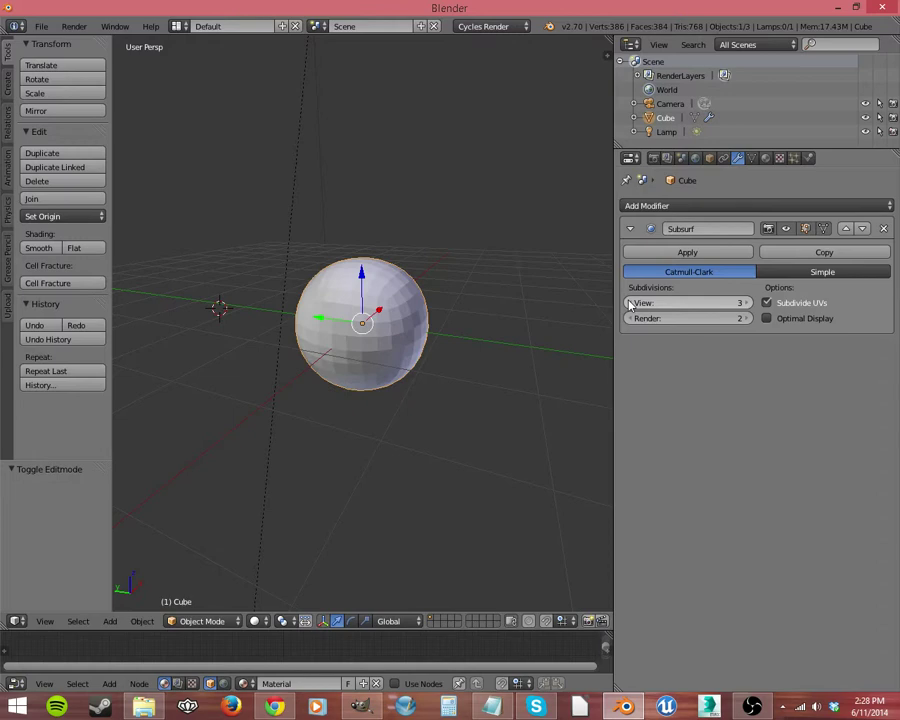
pyautogui.click(630, 303)
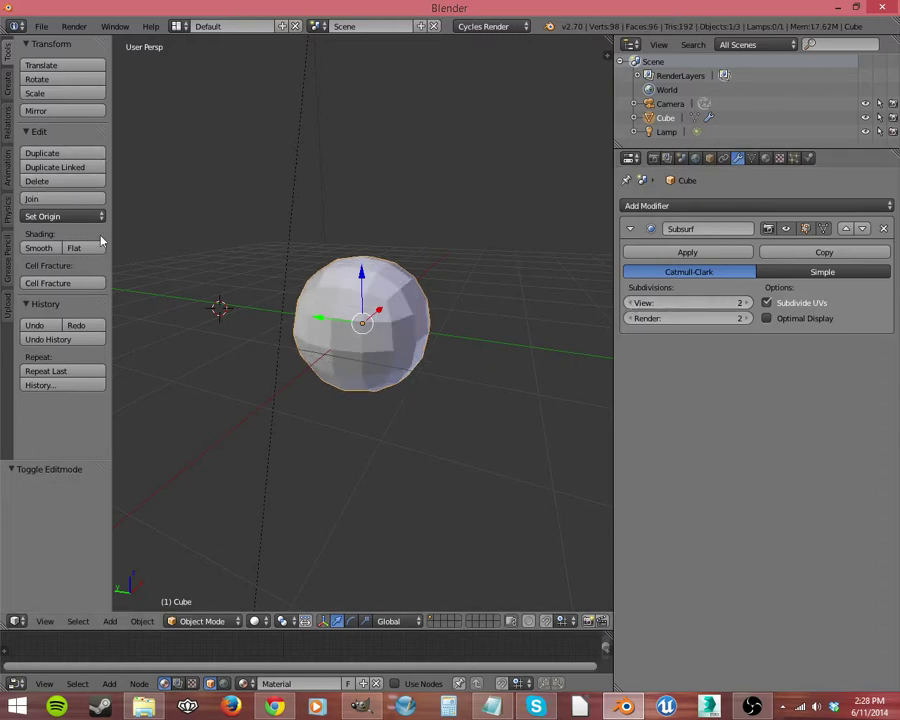
# Try Smooth shading, then step View up to 4 and settle it at 3.
pyautogui.click(45, 248)
pyautogui.moveTo(328, 344); pyautogui.dragTo(454, 380, button='middle')
pyautogui.scroll(-3, 334, 348)
pyautogui.scroll(5, 402, 386)
pyautogui.click(747, 303)
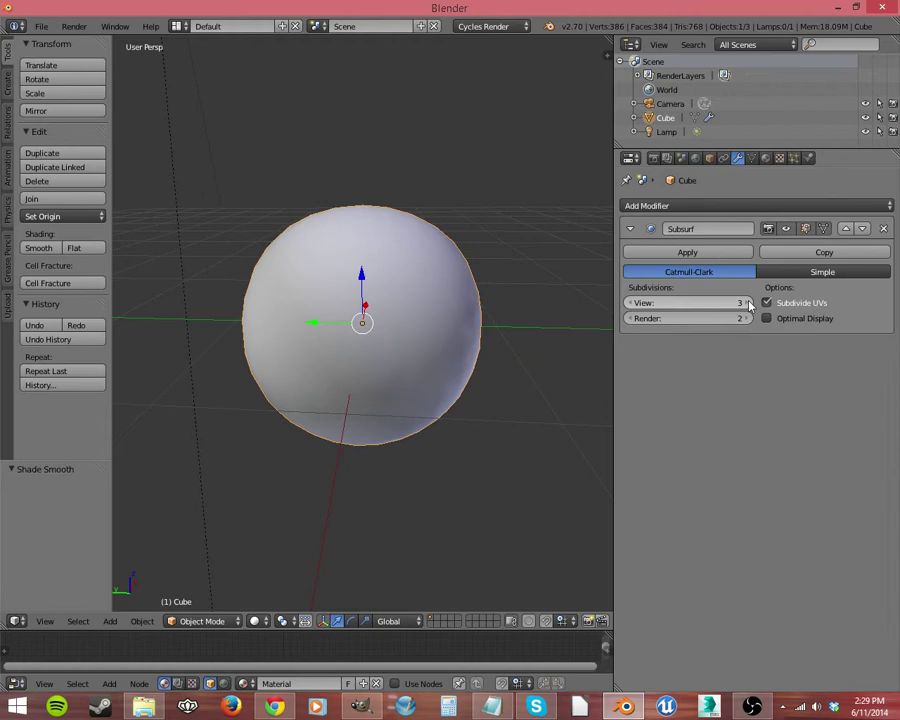
pyautogui.click(747, 303)
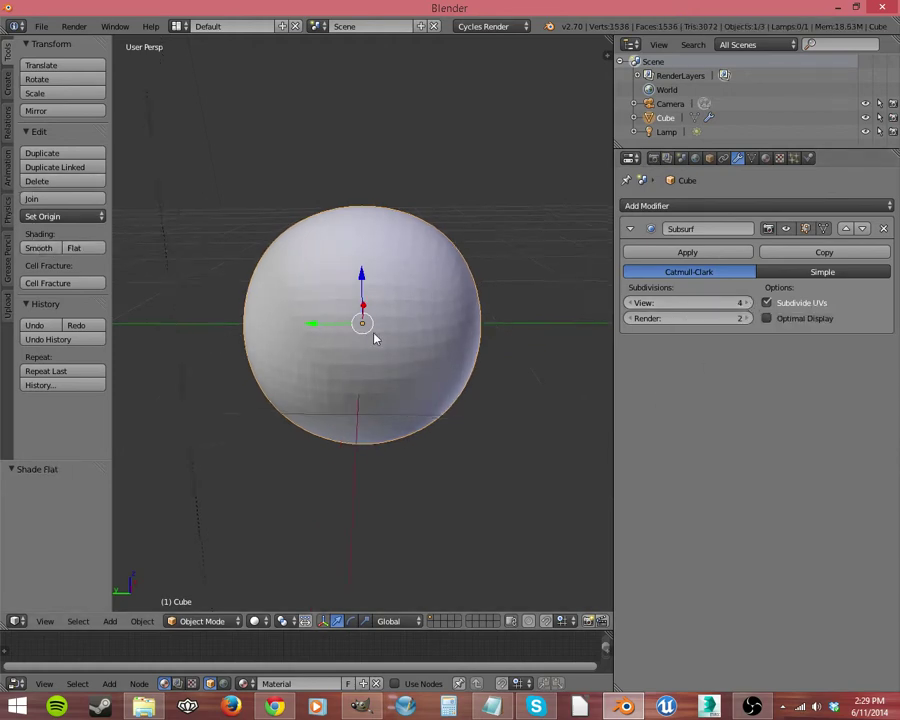
pyautogui.moveTo(373, 335); pyautogui.dragTo(337, 345, button='middle')
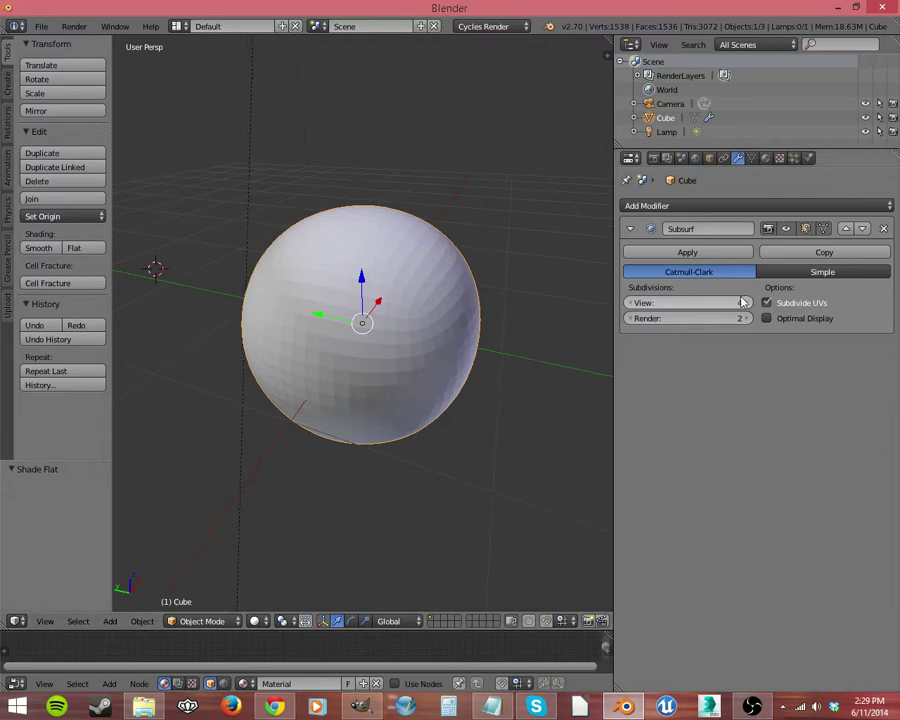
pyautogui.click(630, 303)
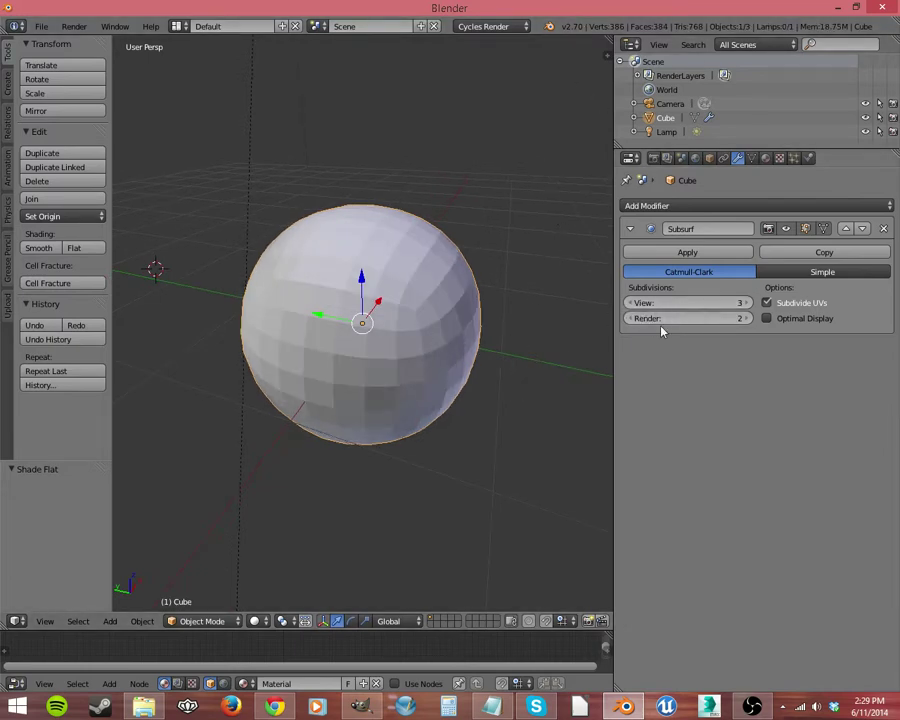
# Set Subsurf View to 5 and Render to 1, then preview a test render.
pyautogui.click(746, 303)
pyautogui.click(746, 303)
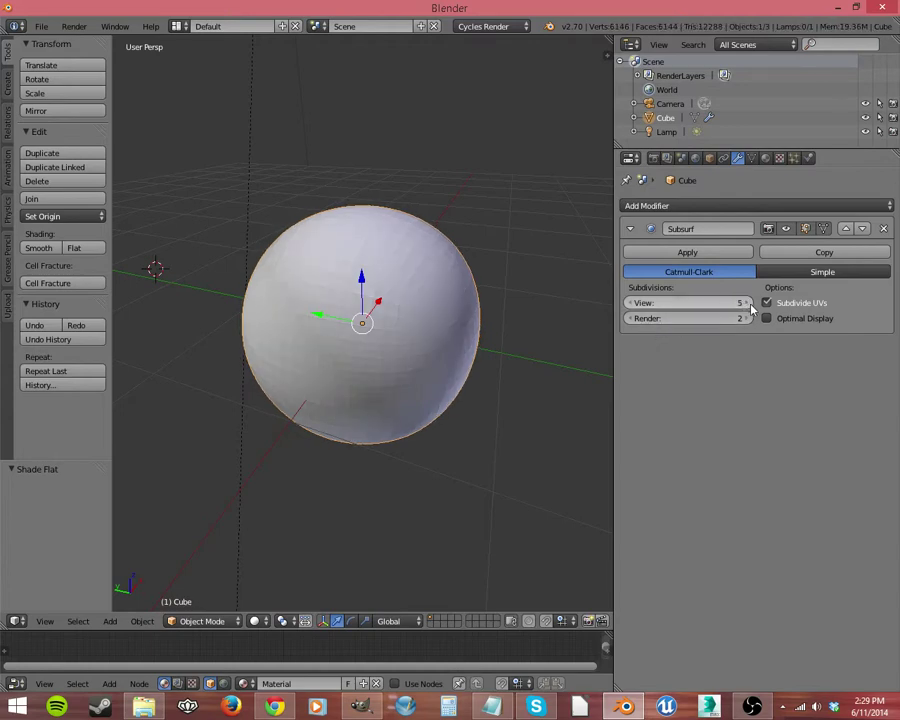
pyautogui.click(631, 318)
pyautogui.moveTo(539, 373); pyautogui.dragTo(468, 358, button='middle')
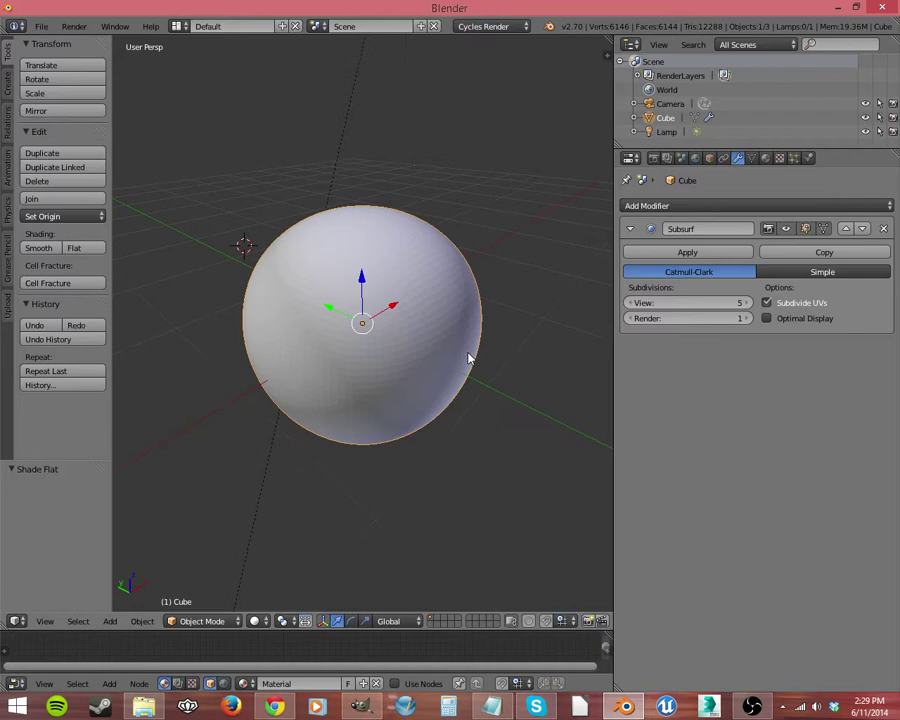
pyautogui.press('F12')
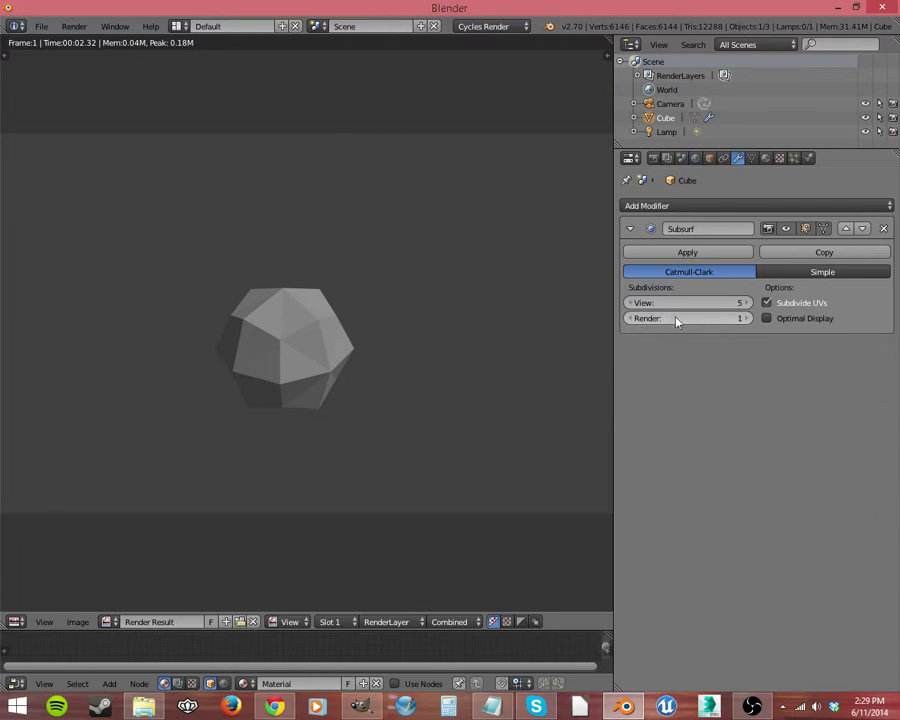
pyautogui.press('Escape')
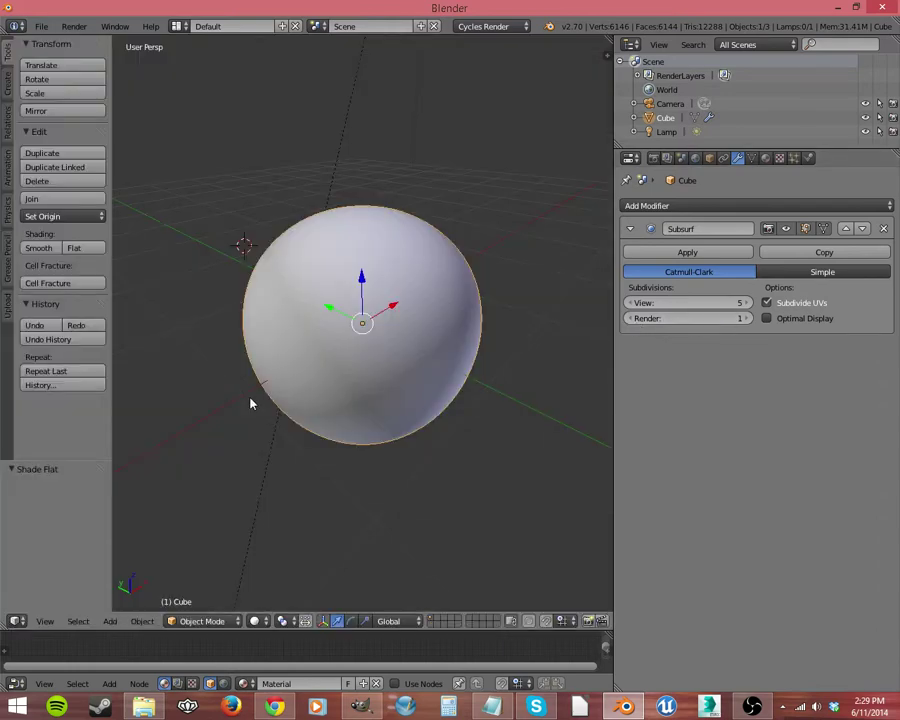
# Adjust the render subdivision level and lower the Subsurf View level to 2.
pyautogui.moveTo(335, 398); pyautogui.dragTo(490, 337, button='middle')
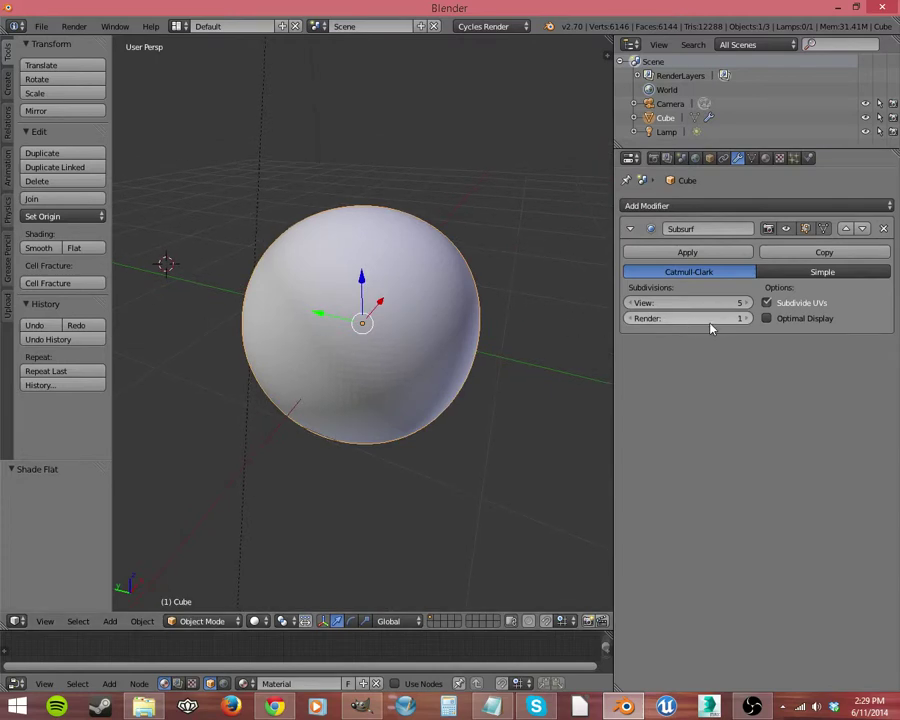
pyautogui.moveTo(336, 356); pyautogui.dragTo(300, 350, button='middle')
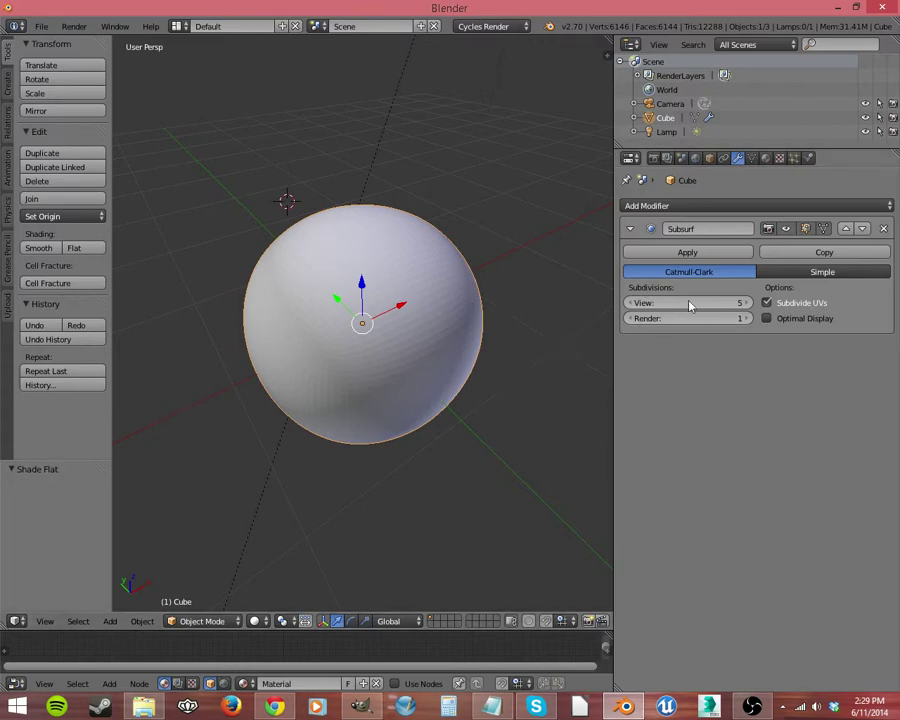
pyautogui.click(746, 318)
pyautogui.click(746, 318)
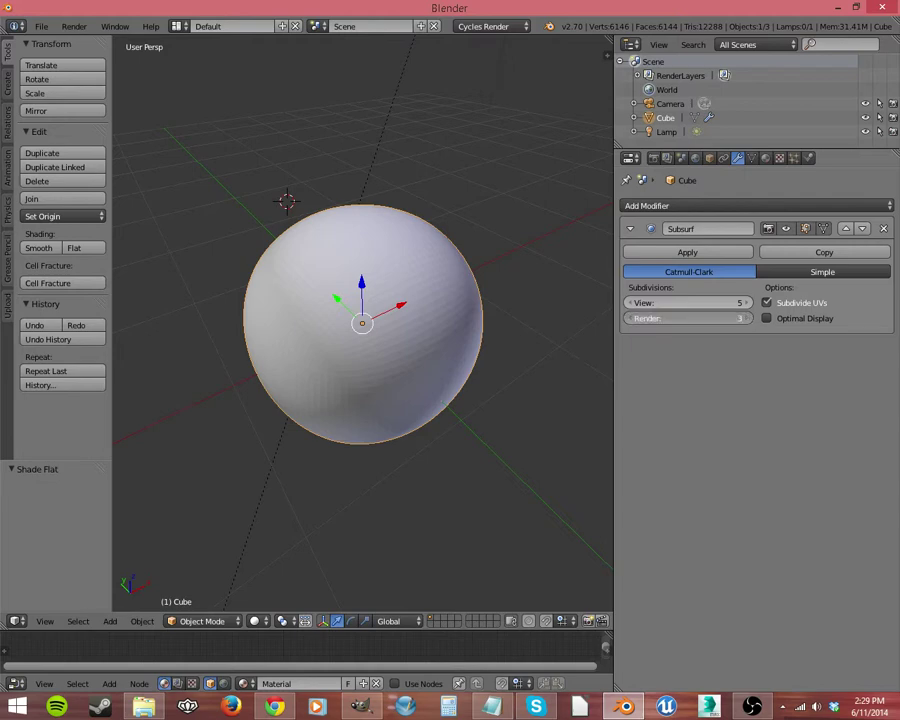
pyautogui.click(630, 302)
pyautogui.click(630, 302)
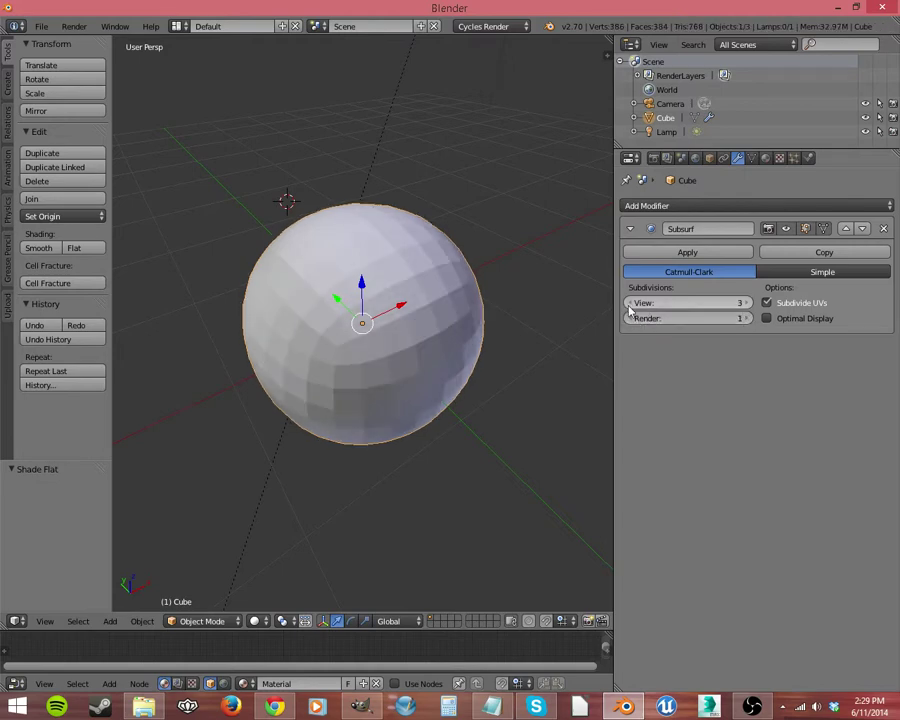
pyautogui.click(630, 302)
pyautogui.moveTo(503, 369); pyautogui.dragTo(558, 336, button='middle')
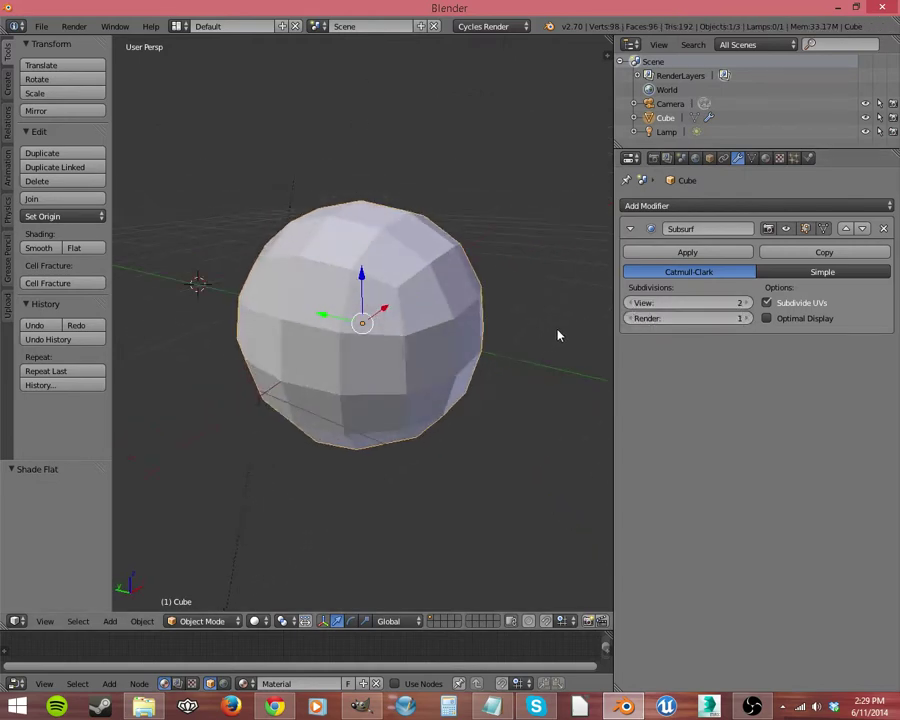
# Widen the 3D viewport and toggle Optimal Display on the Subsurf modifier.
pyautogui.moveTo(613, 368); pyautogui.dragTo(645, 358)
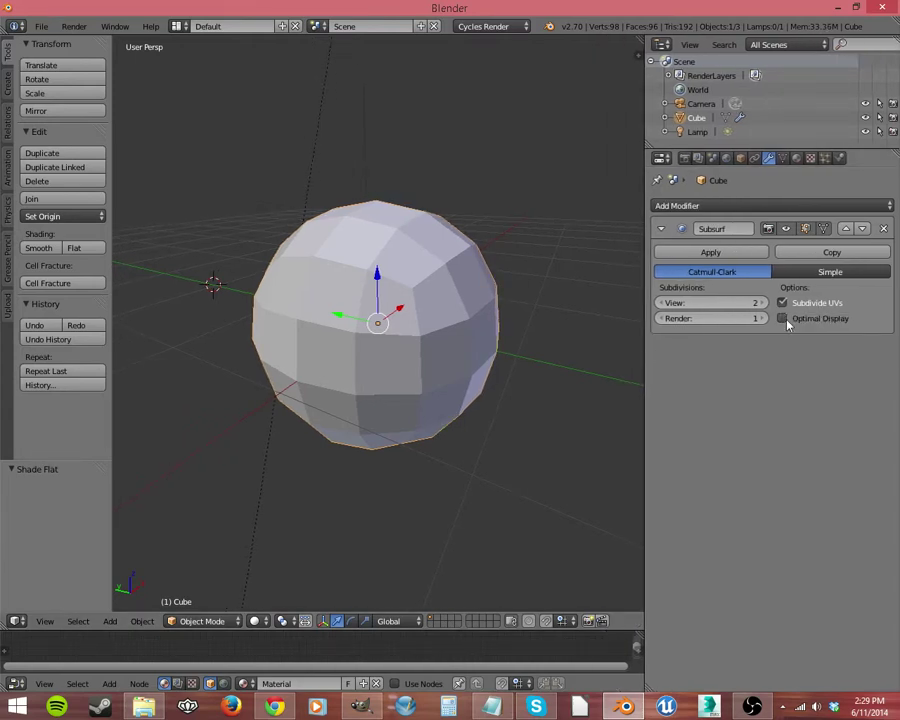
pyautogui.moveTo(560, 388); pyautogui.dragTo(455, 390, button='middle')
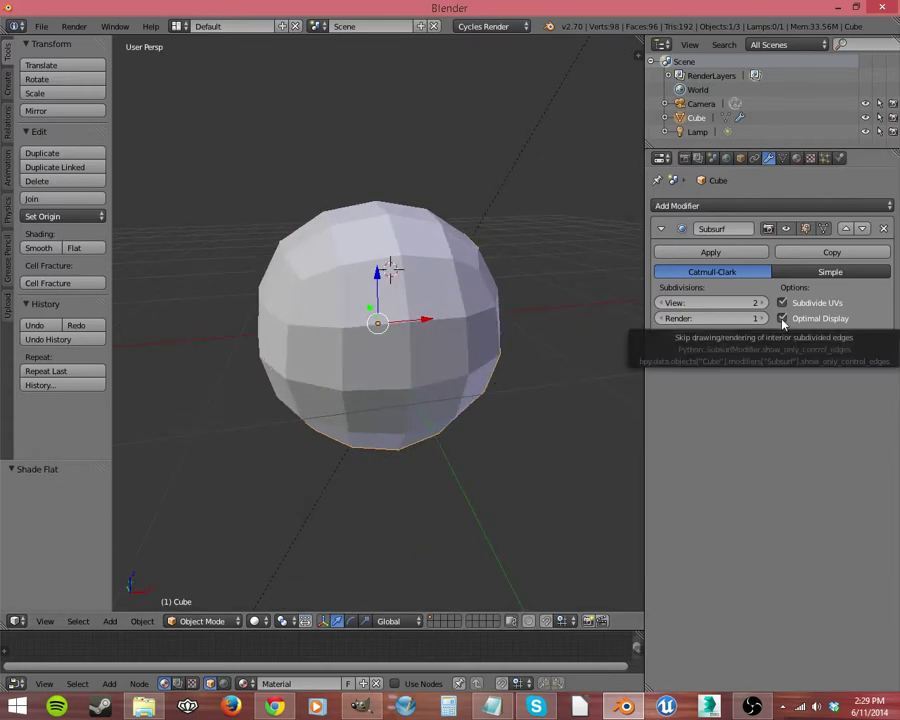
pyautogui.click(782, 319)
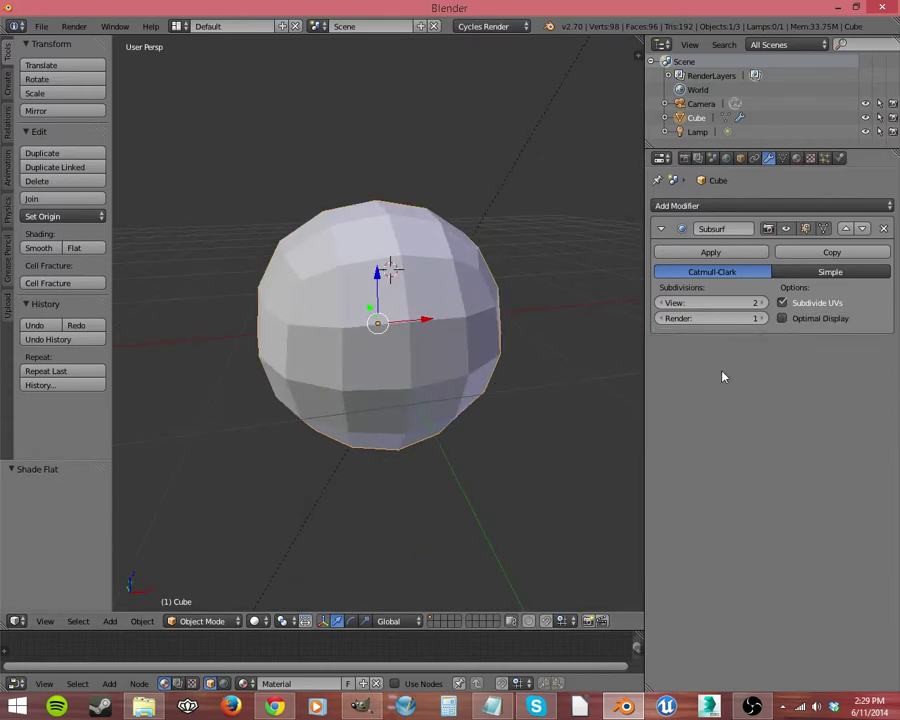
pyautogui.moveTo(610, 330); pyautogui.dragTo(279, 356, button='middle')
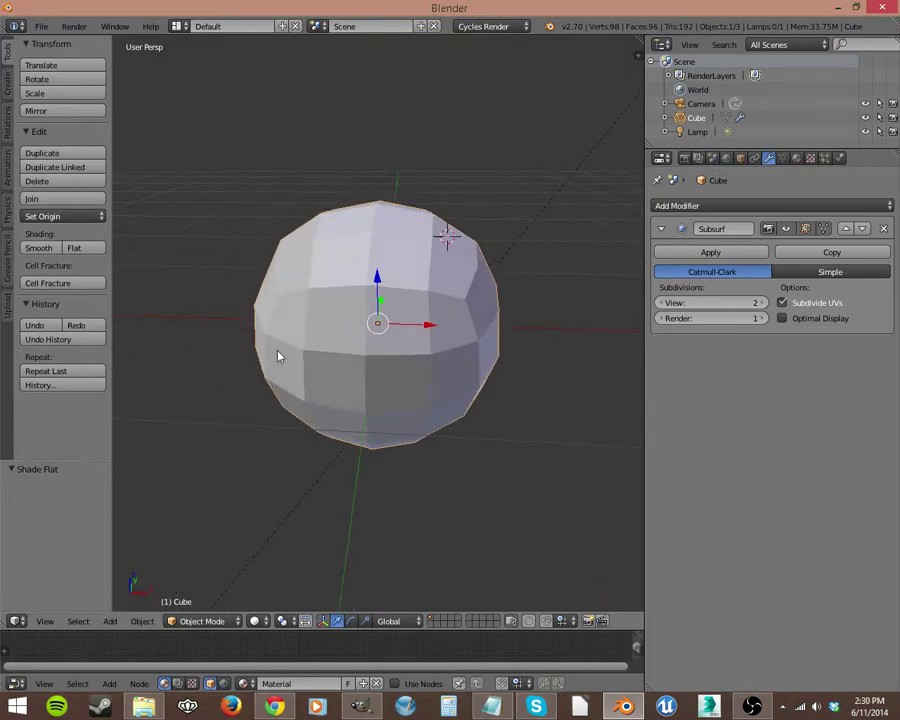
# Switch Subsurf to Simple subdivision and lower View to 2 to compare.
pyautogui.click(792, 272)
pyautogui.scroll(-5, 550, 357)
pyautogui.moveTo(550, 357); pyautogui.dragTo(408, 343, button='middle')
pyautogui.moveTo(708, 302)
pyautogui.mouseDown()
pyautogui.moveTo(726, 302)
pyautogui.moveTo(704, 307)
pyautogui.mouseUp()
pyautogui.click(661, 302)
pyautogui.click(661, 302)
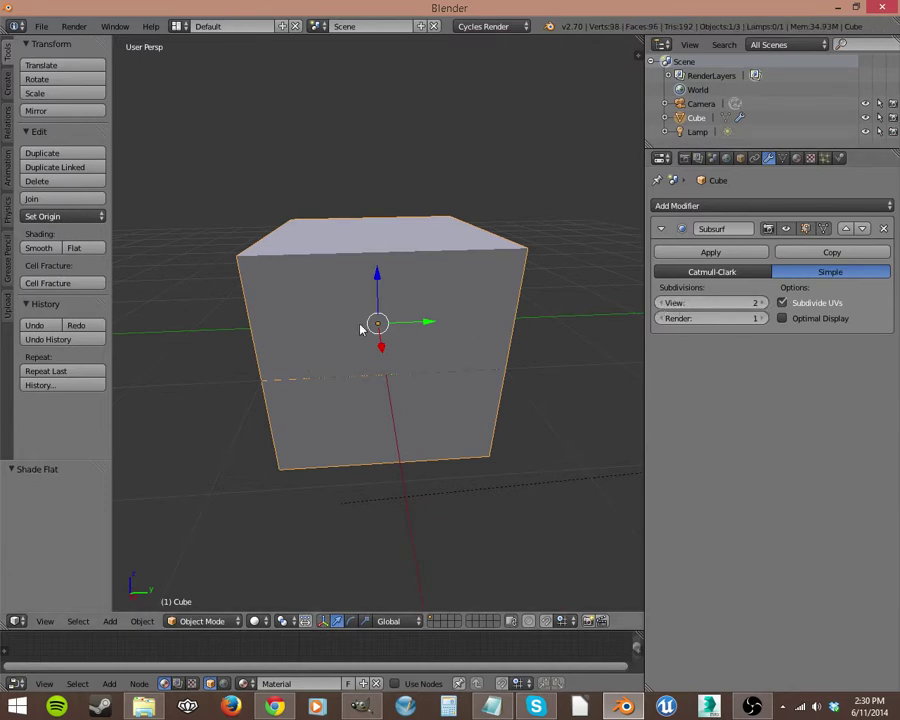
# Enter Edit Mode, select all, and restore Catmull-Clark smoothing at View level 2.
pyautogui.press('Tab')
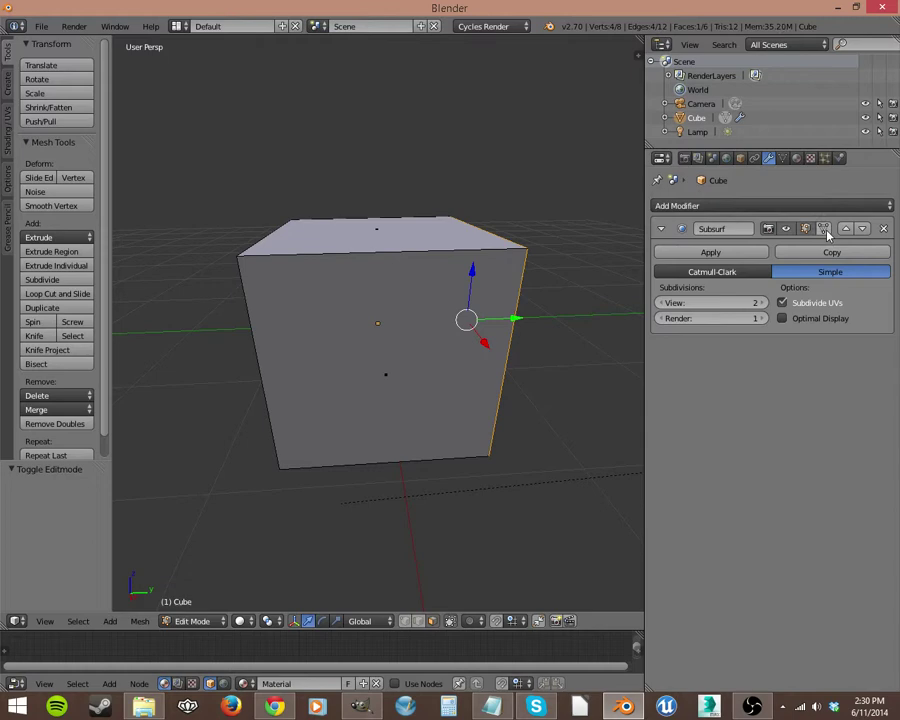
pyautogui.moveTo(620, 330)
pyautogui.mouseDown(button='middle')
pyautogui.moveTo(482, 356)
pyautogui.moveTo(402, 356)
pyautogui.moveTo(609, 335)
pyautogui.mouseUp(button='middle')
pyautogui.press('a')
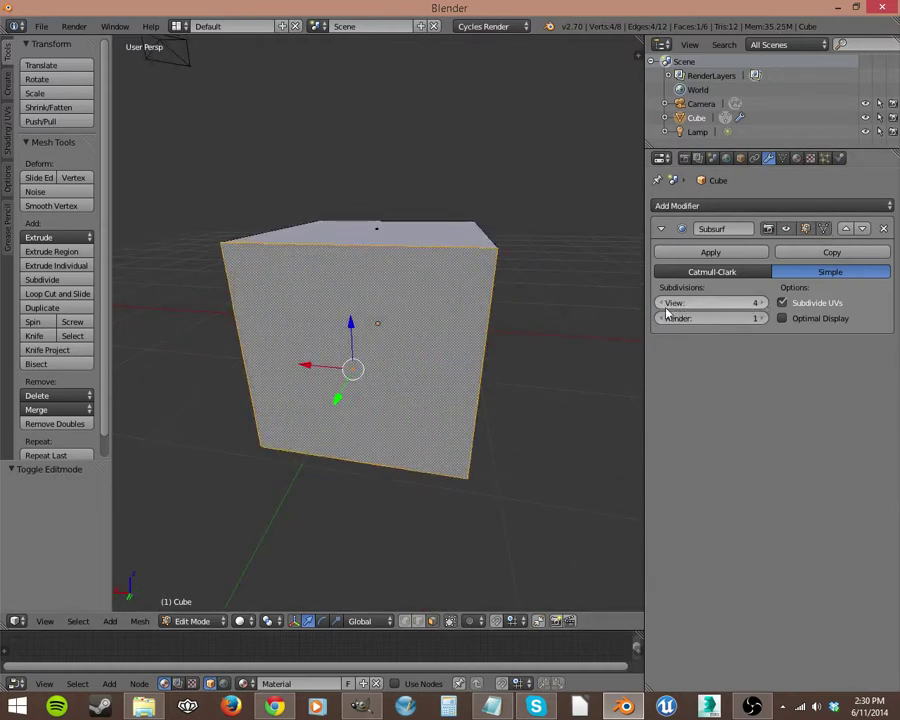
pyautogui.click(762, 303)
pyautogui.click(737, 272)
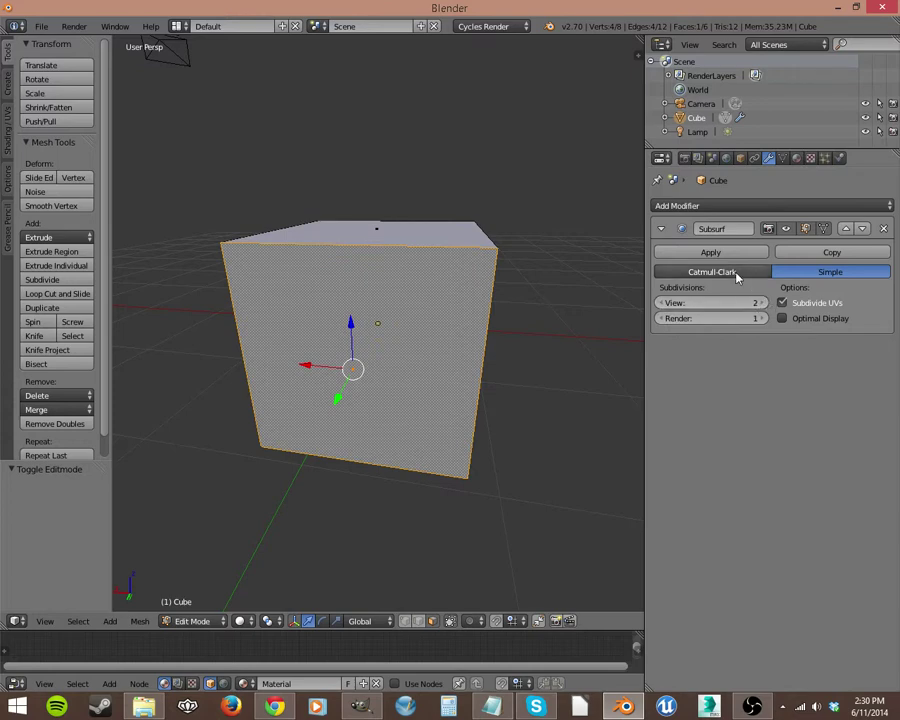
pyautogui.moveTo(620, 345); pyautogui.dragTo(399, 326, button='middle')
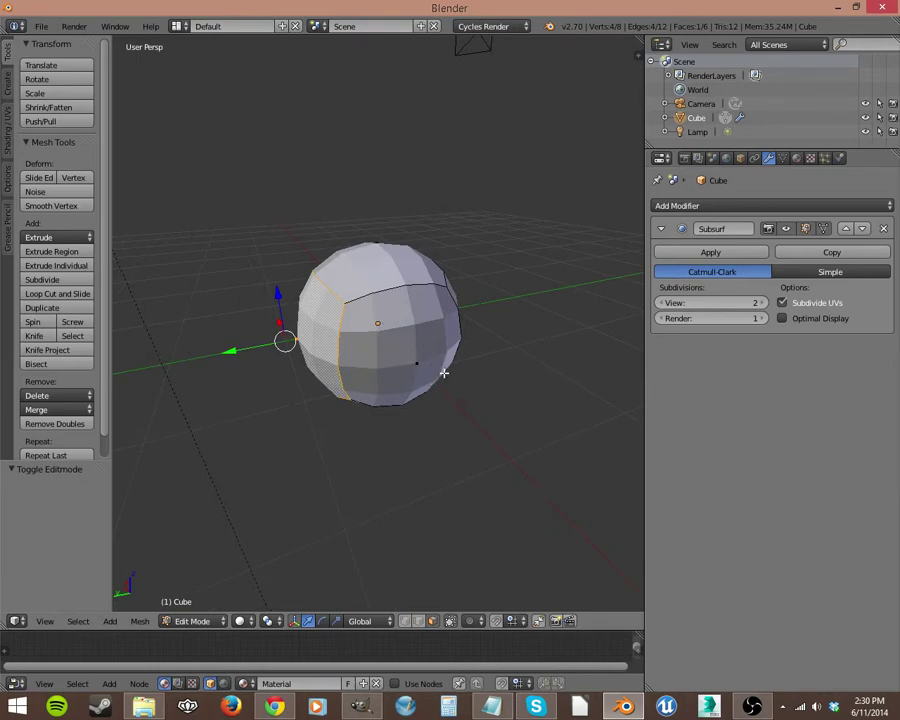
# Re-enter Edit Mode and show the original box cage around the rounded ball.
pyautogui.press('Tab')
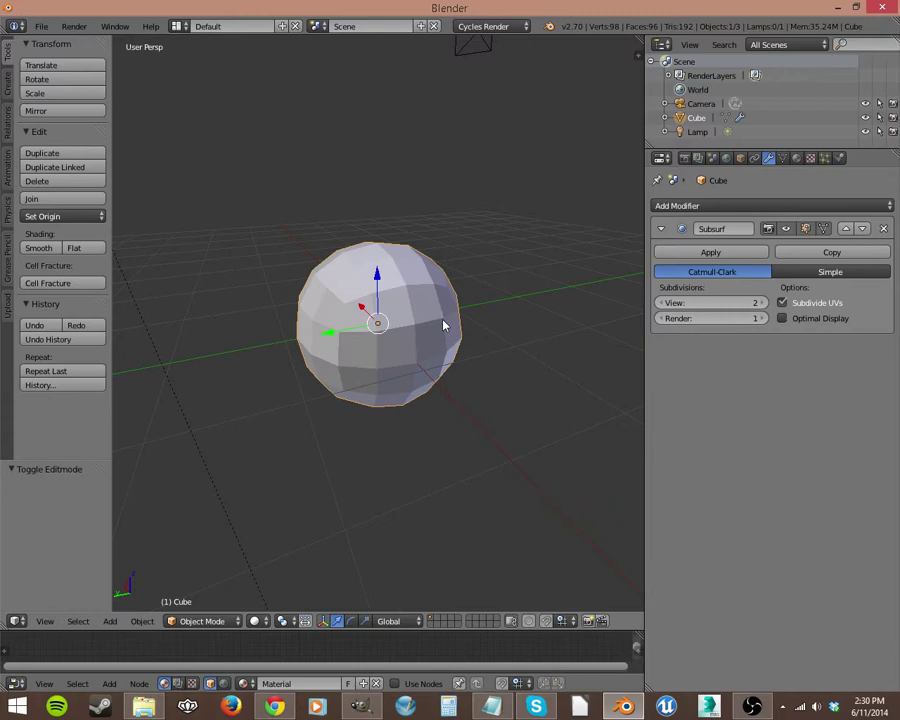
pyautogui.press('Tab')
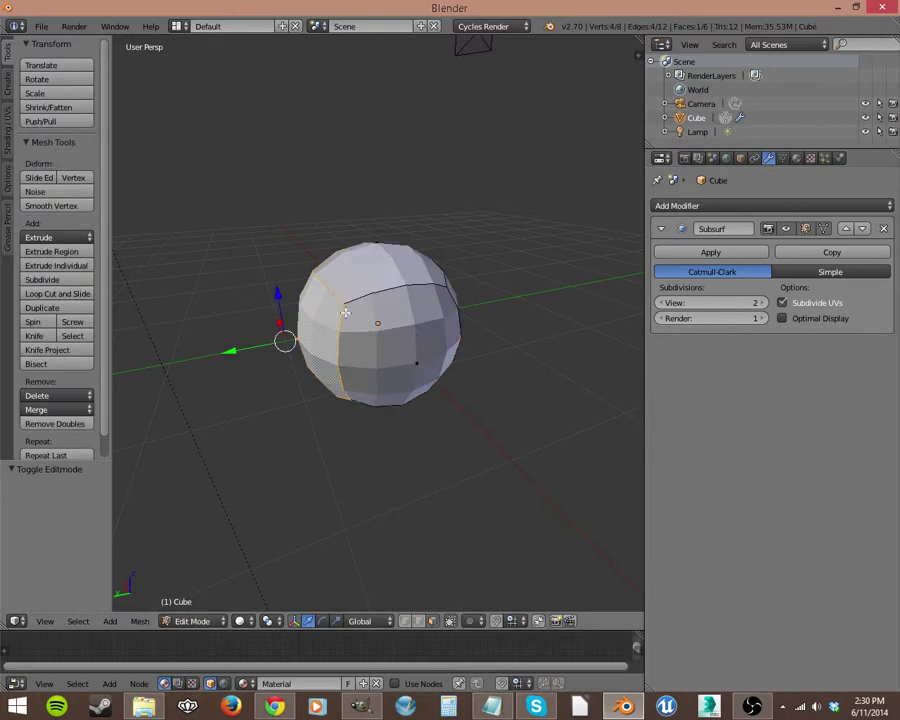
pyautogui.moveTo(370, 322); pyautogui.dragTo(341, 315, button='middle')
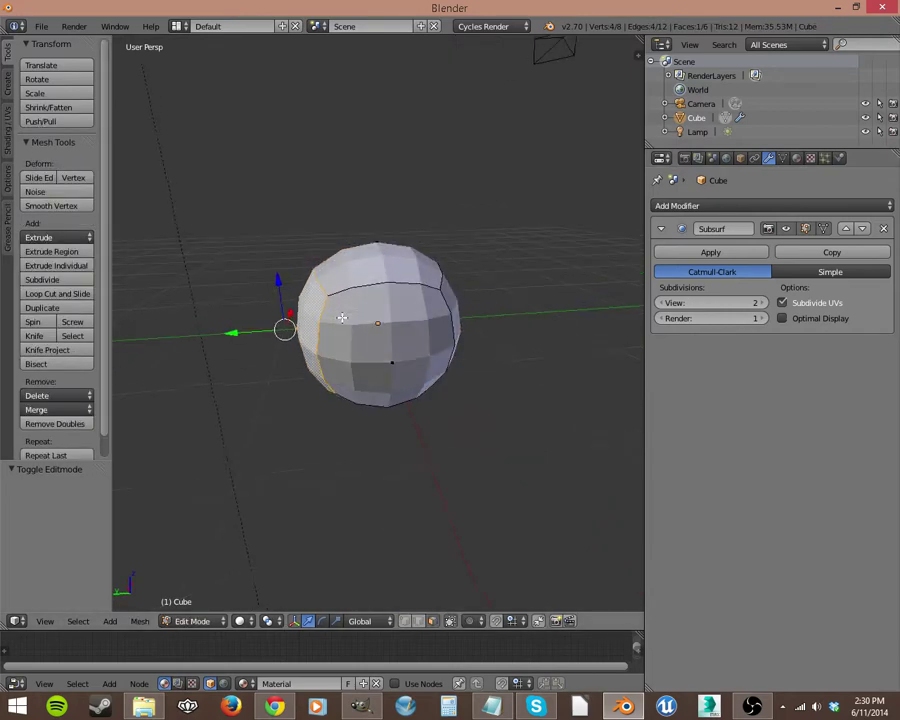
pyautogui.click(825, 229)
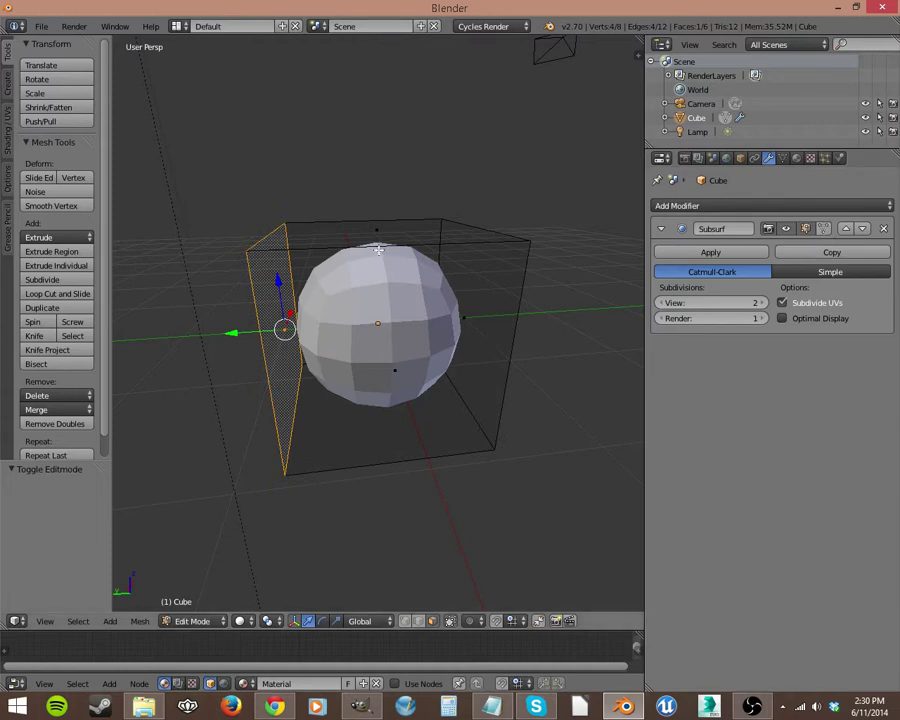
pyautogui.moveTo(440, 292); pyautogui.dragTo(415, 310, button='middle')
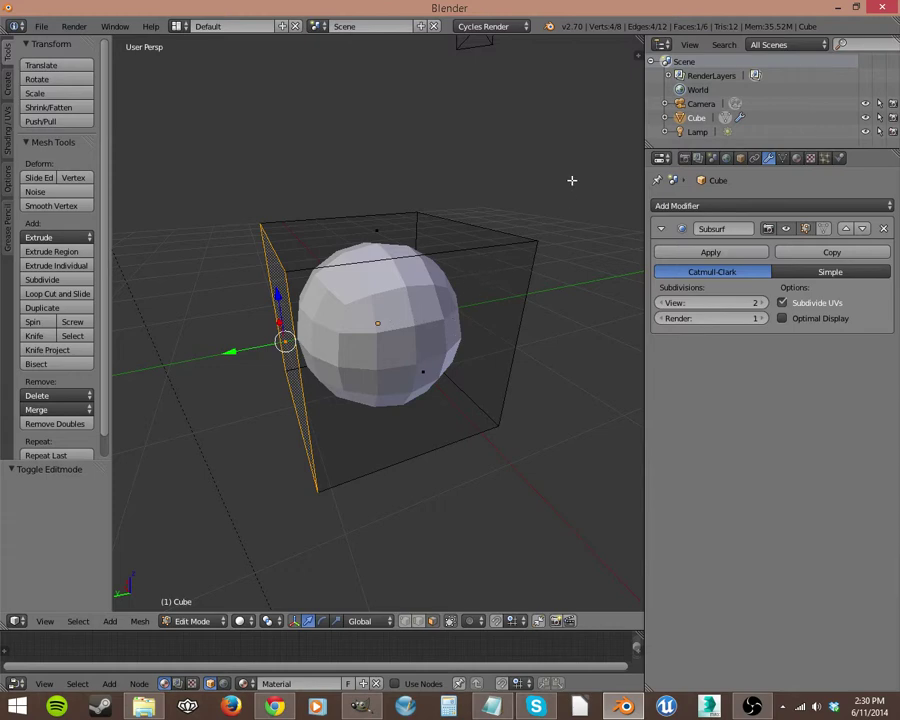
# Toggle the side properties panel, then start Loop Cut and Slide with Ctrl+R.
pyautogui.press('n')
pyautogui.scroll(-8, 540, 550)
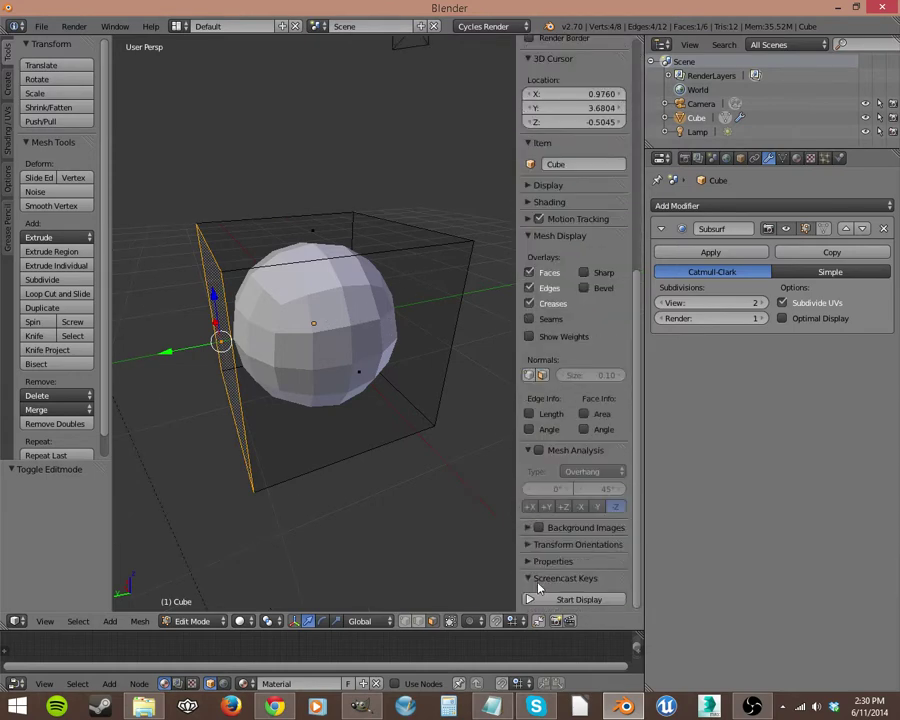
pyautogui.press('n')
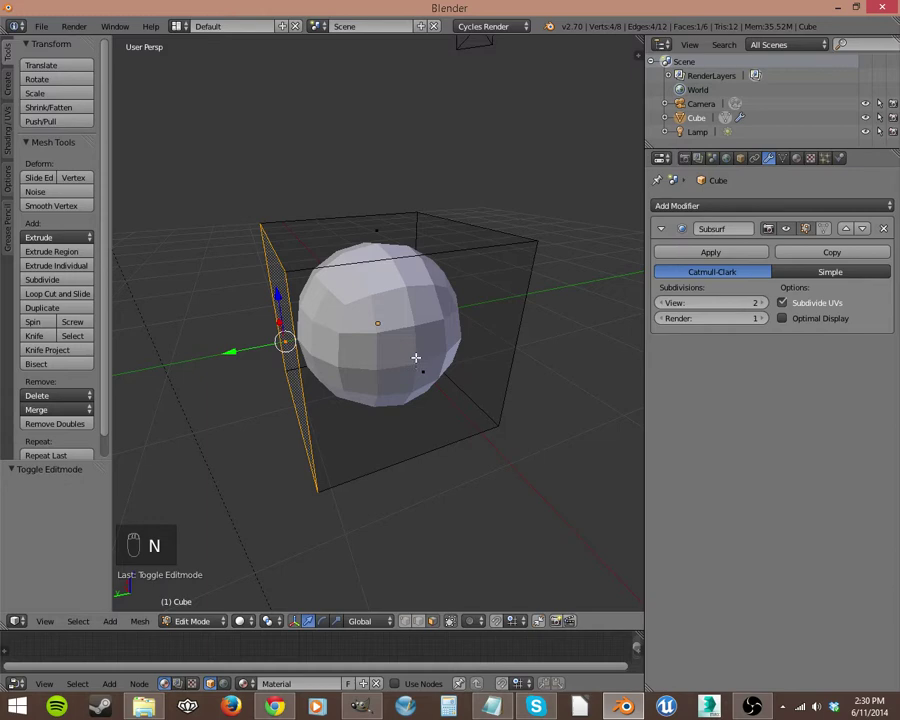
pyautogui.hotkey('ctrl', 'r')
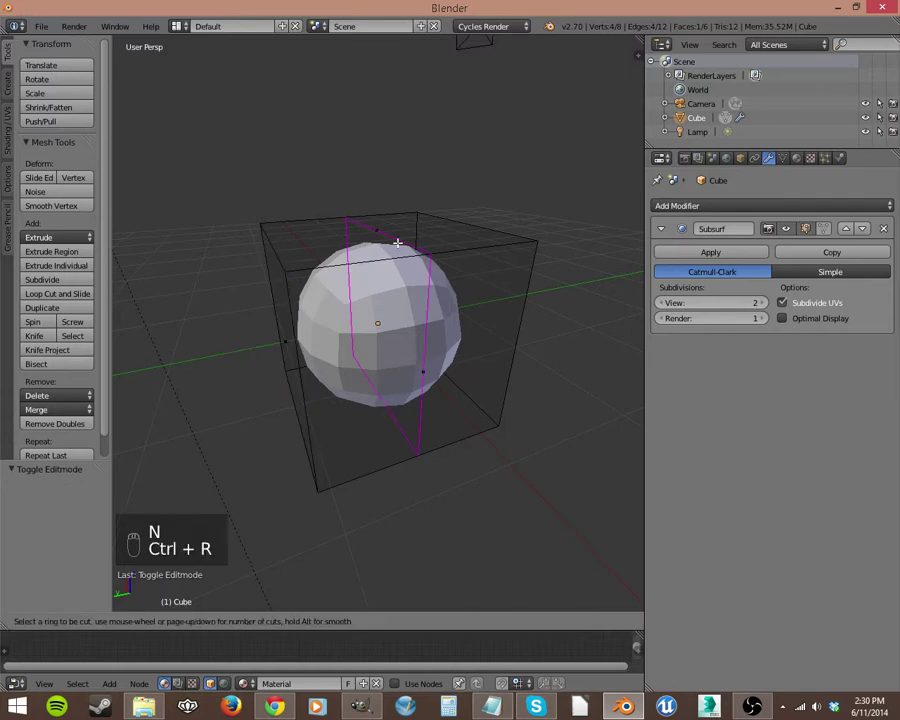
pyautogui.click(395, 245)
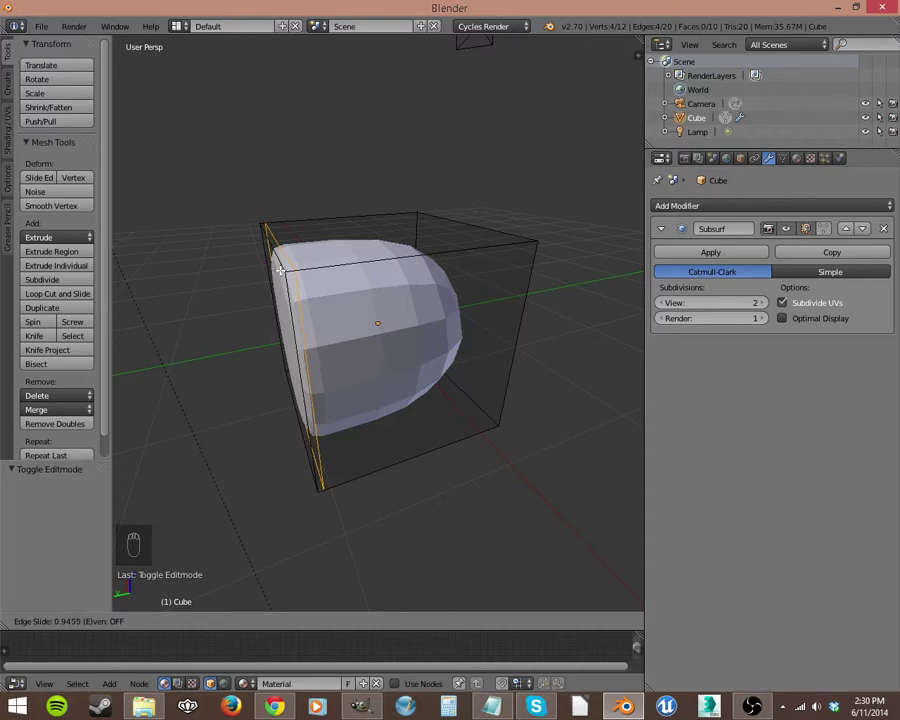
pyautogui.click(280, 270)
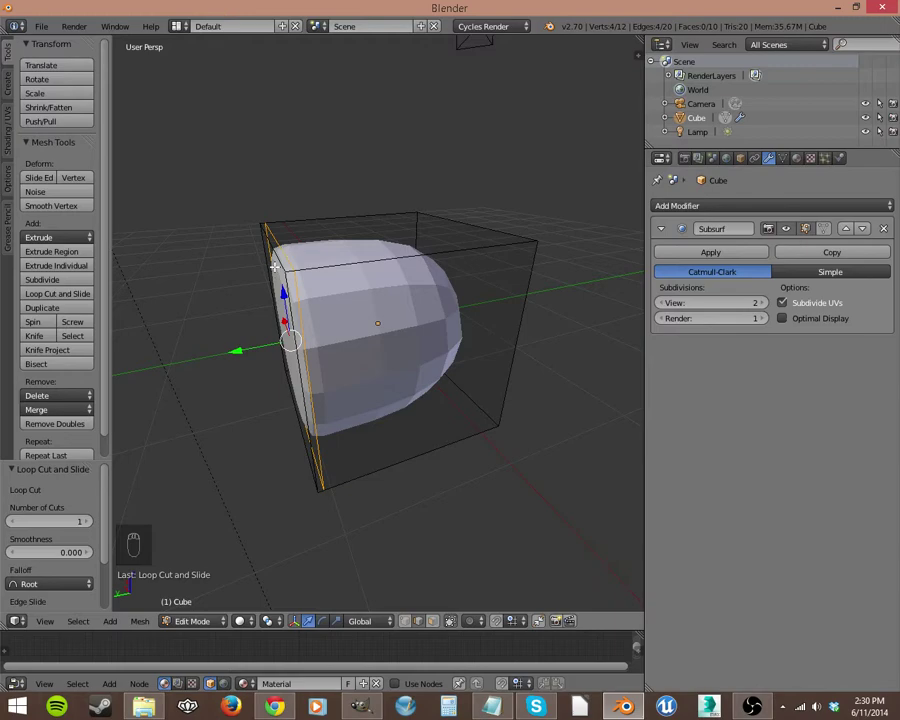
pyautogui.moveTo(300, 384); pyautogui.dragTo(363, 349, button='middle')
pyautogui.hotkey('ctrl', 'r')
pyautogui.click(362, 251)
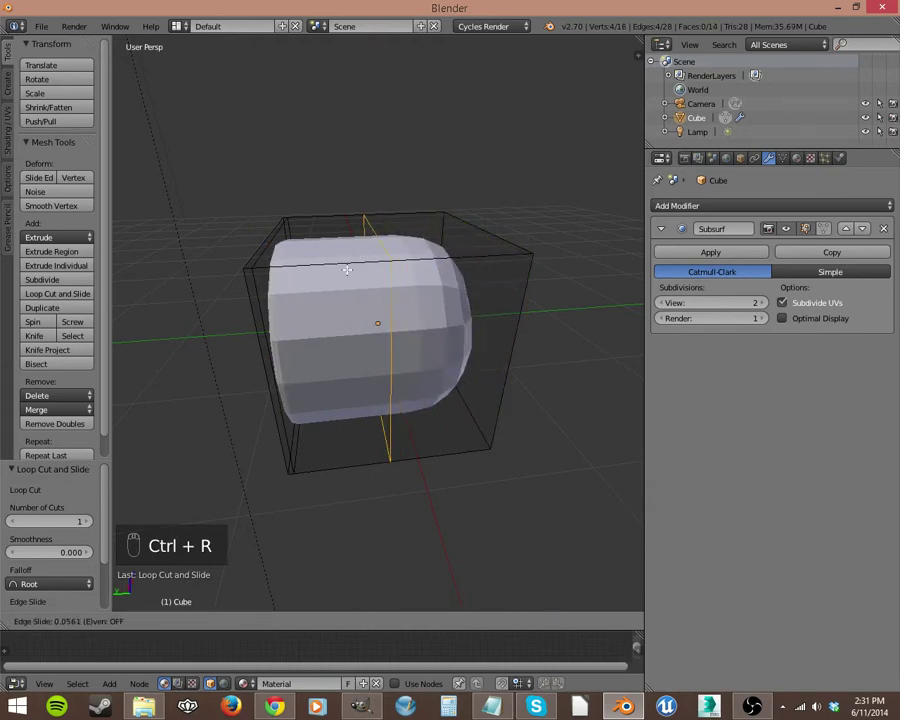
pyautogui.click(238, 283)
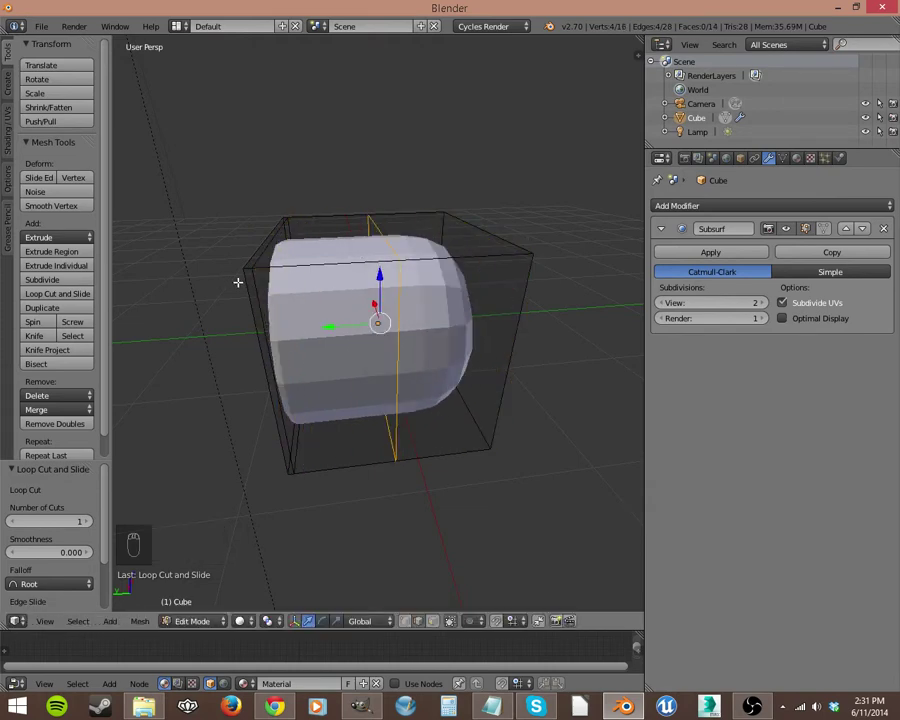
pyautogui.hotkey('ctrl', 'z')
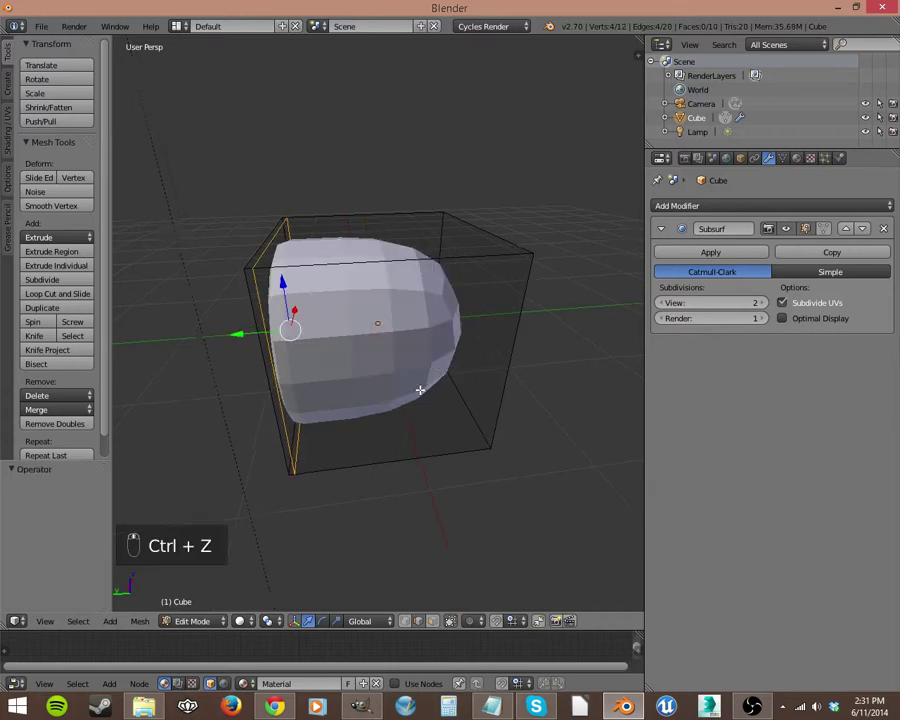
pyautogui.moveTo(420, 386); pyautogui.dragTo(290, 354, button='middle')
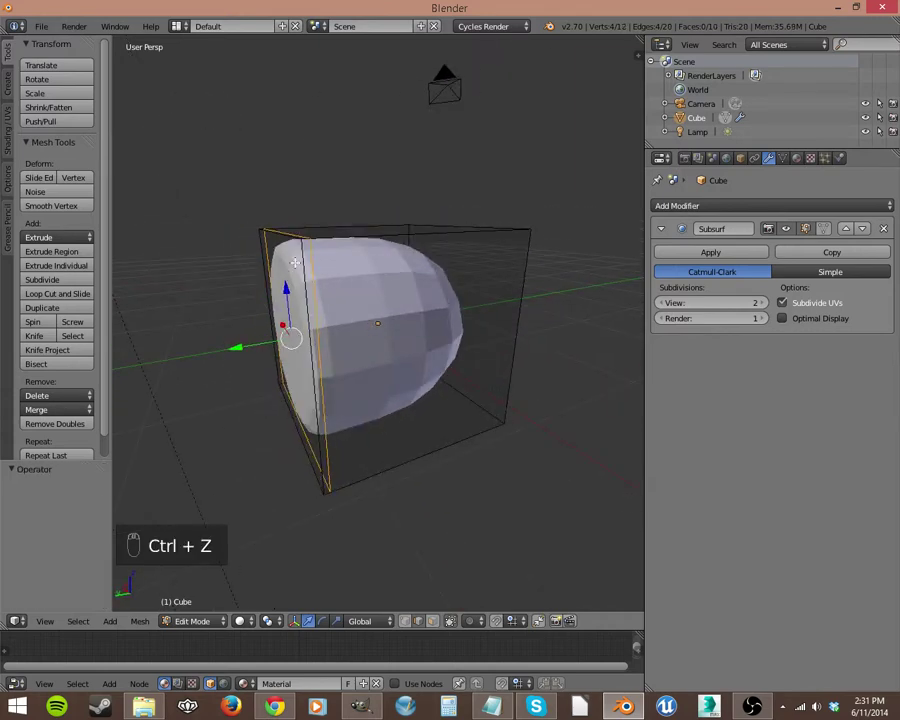
pyautogui.hotkey('ctrl', 'z')
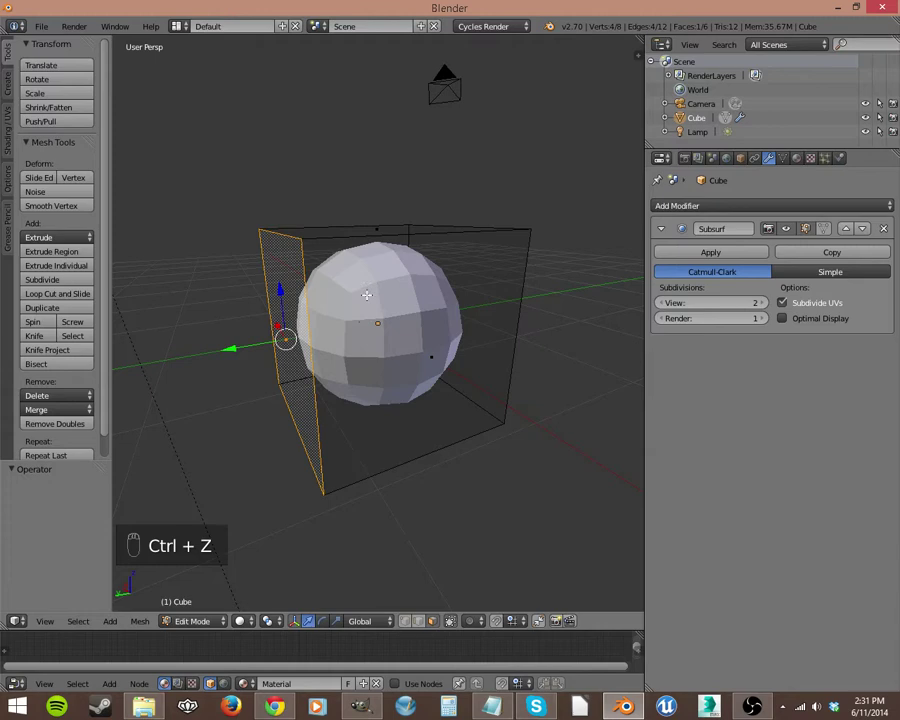
pyautogui.moveTo(336, 342); pyautogui.dragTo(375, 372, button='middle')
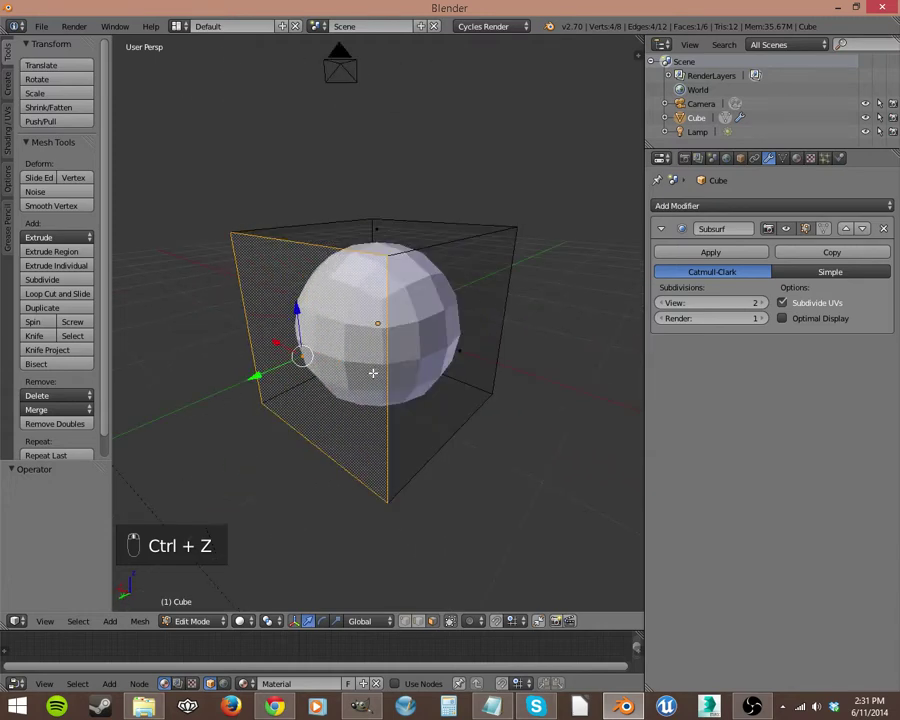
# Fully crease the left face's edges at 1.0.
pyautogui.hotkey('shift', 'e')
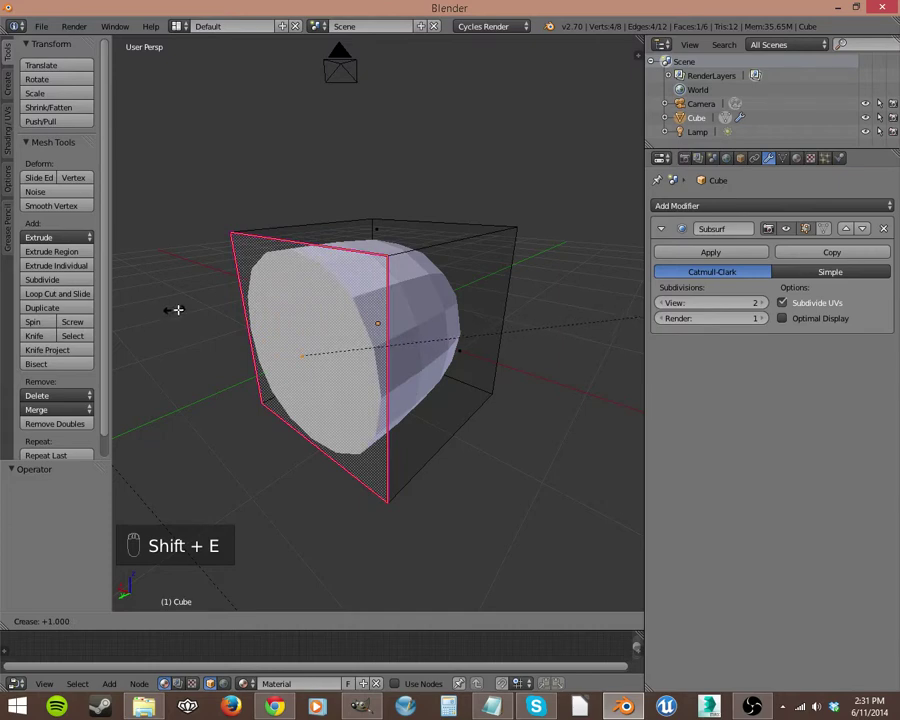
pyautogui.click(210, 307)
pyautogui.moveTo(341, 362); pyautogui.dragTo(314, 584, button='middle')
# Select the cube's front and top face edges and crease them fully at 1.0.
pyautogui.rightClick(303, 245)
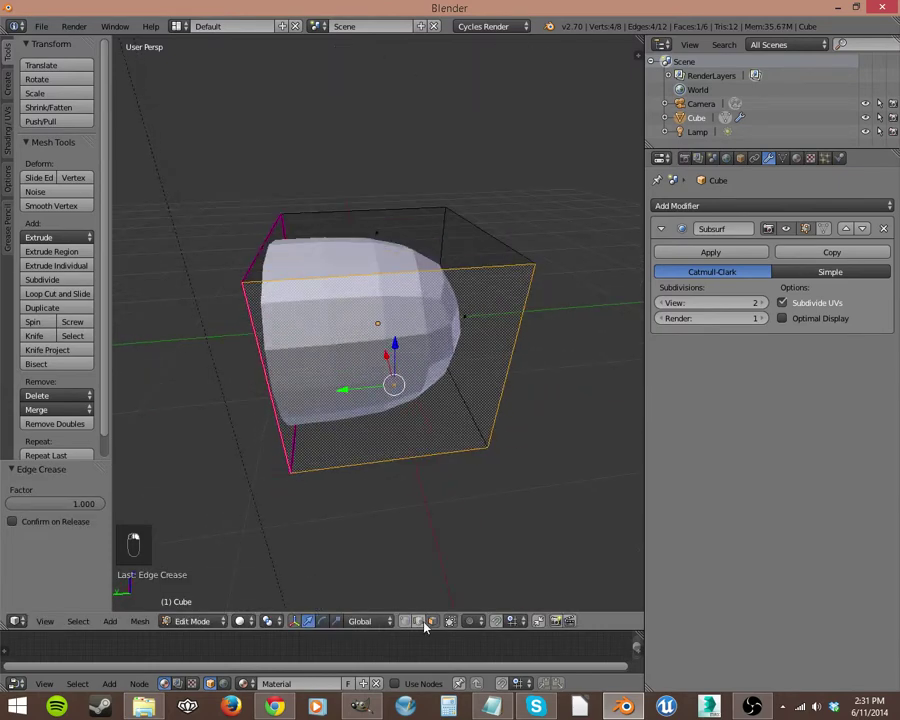
pyautogui.moveTo(388, 282); pyautogui.dragTo(315, 203, button='middle')
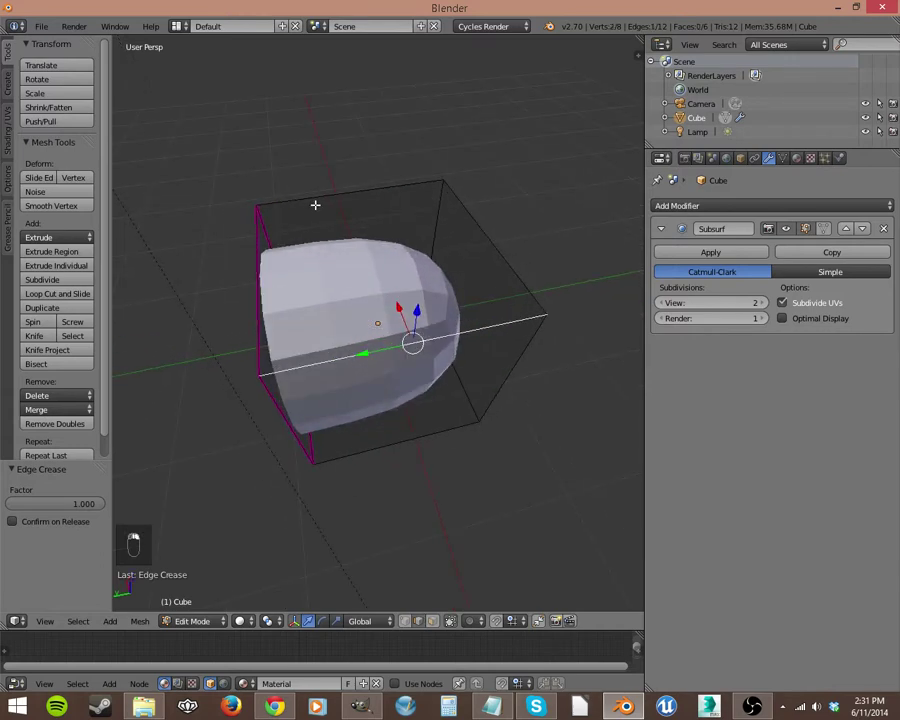
pyautogui.rightClick(320, 210)
pyautogui.moveTo(376, 392); pyautogui.dragTo(331, 401, button='middle')
pyautogui.keyDown('shift'); pyautogui.rightClick(350, 412); pyautogui.keyUp('shift')
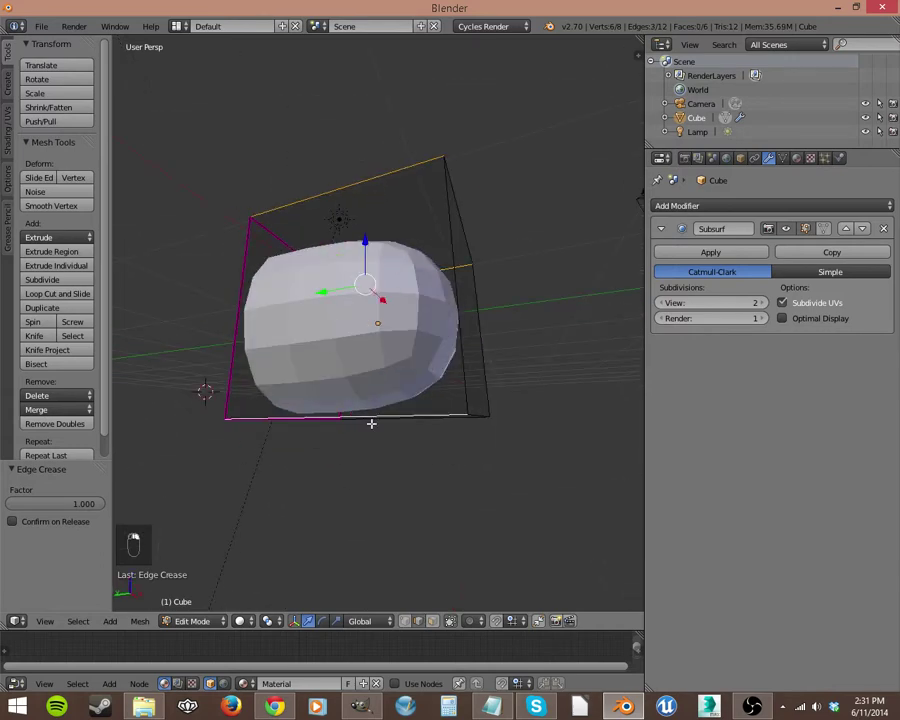
pyautogui.keyDown('shift'); pyautogui.rightClick(370, 440); pyautogui.keyUp('shift')
pyautogui.moveTo(370, 442); pyautogui.dragTo(416, 513, button='middle')
pyautogui.hotkey('shift', 'e')
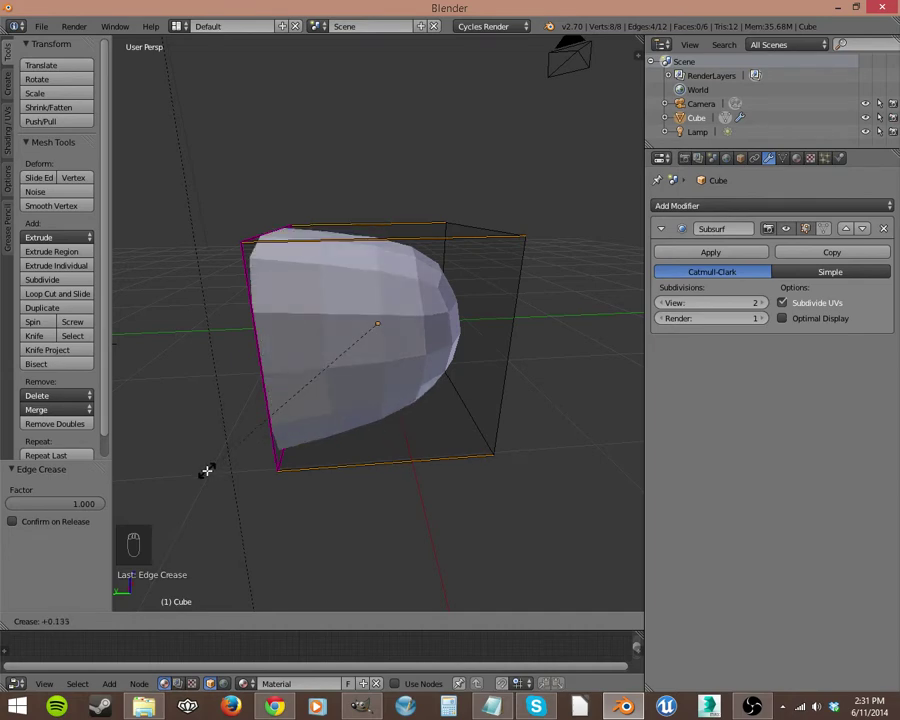
pyautogui.click(534, 576)
# Add a vertical loop cut centred through the middle of the cube.
pyautogui.moveTo(534, 576); pyautogui.dragTo(591, 403, button='middle')
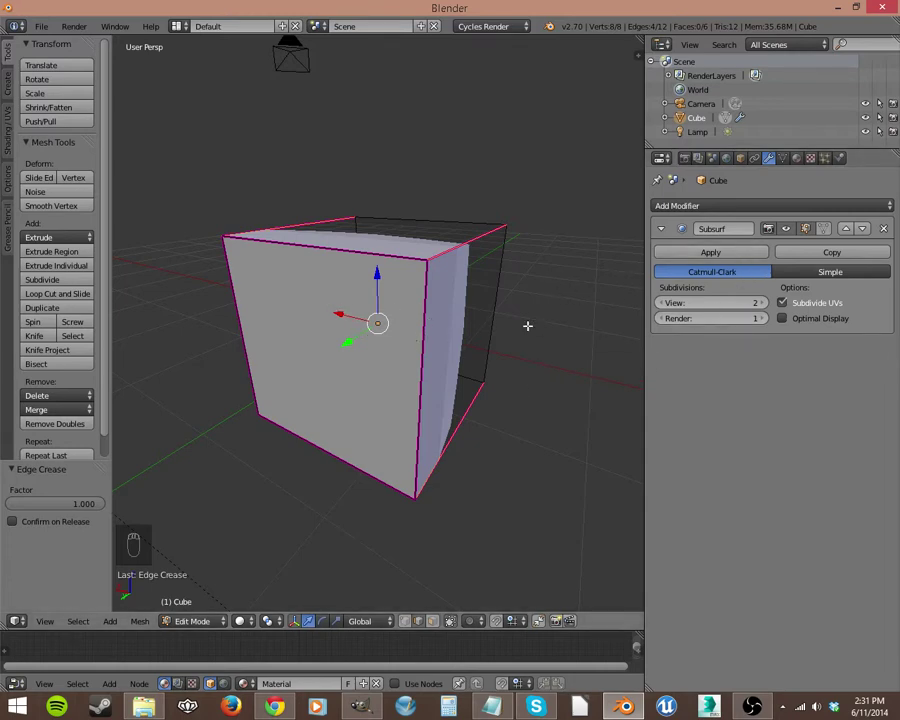
pyautogui.moveTo(528, 323); pyautogui.dragTo(426, 340, button='middle')
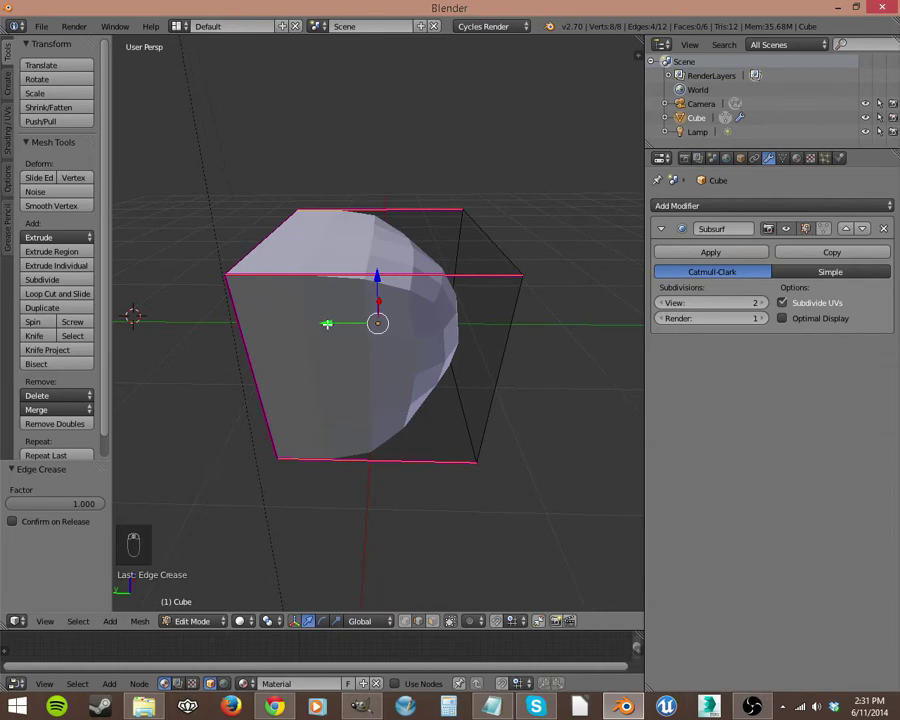
pyautogui.hotkey('ctrl', 'r')
pyautogui.click(383, 279)
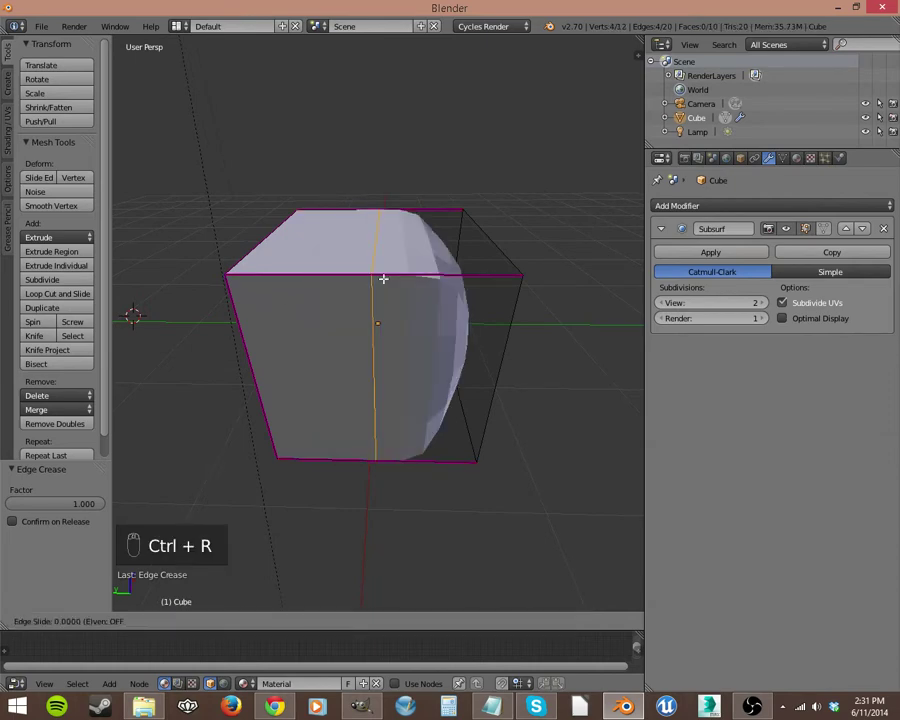
pyautogui.click(391, 285)
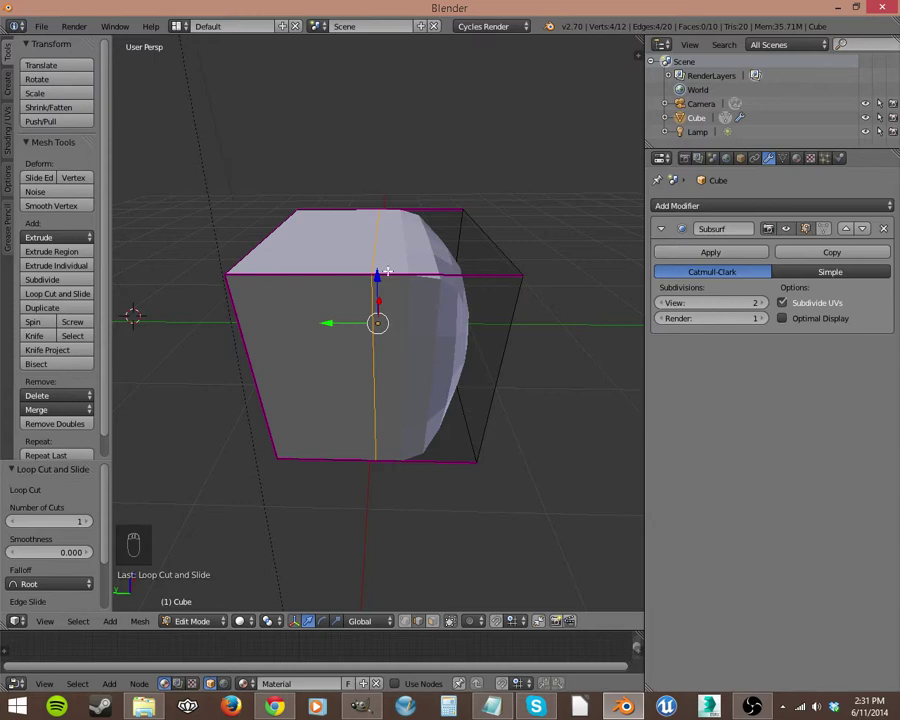
# Undo the loop cut, try another Loop Cut and Slide, and undo that too.
pyautogui.hotkey('ctrl', 'z')
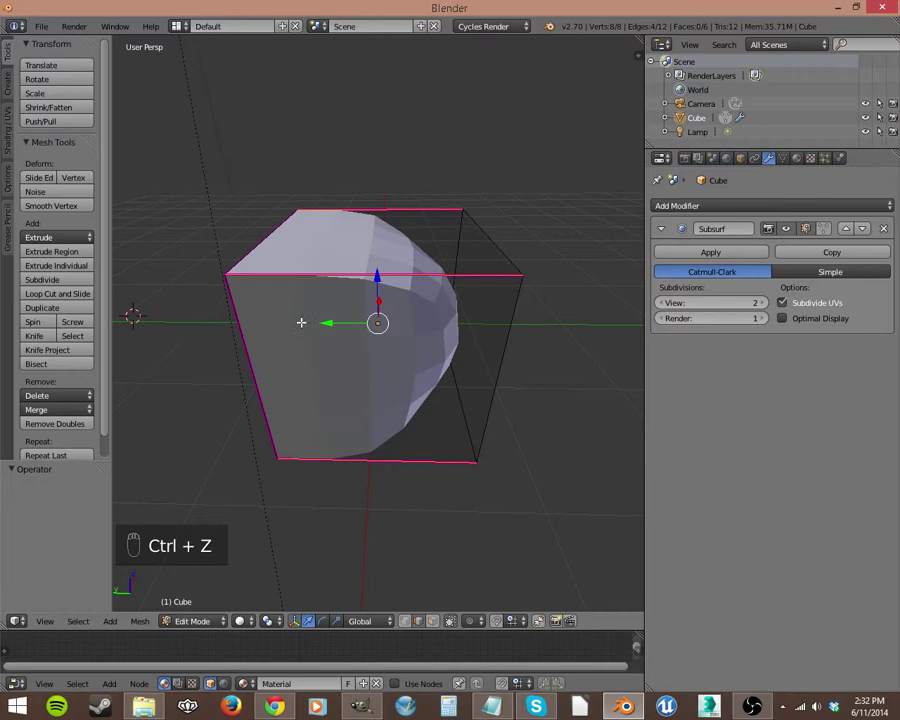
pyautogui.click(47, 295)
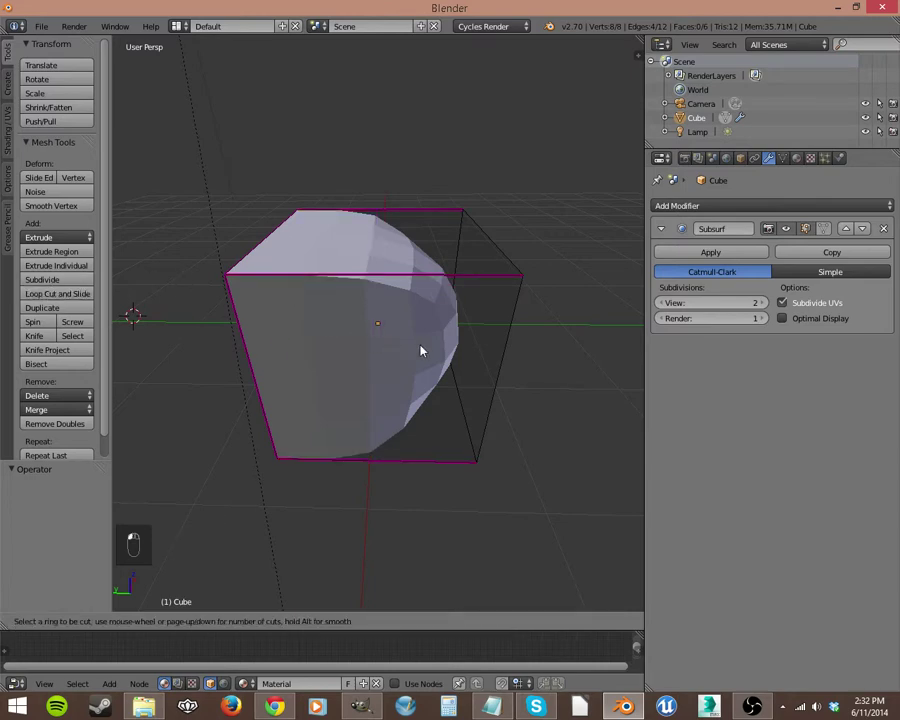
pyautogui.click(501, 366)
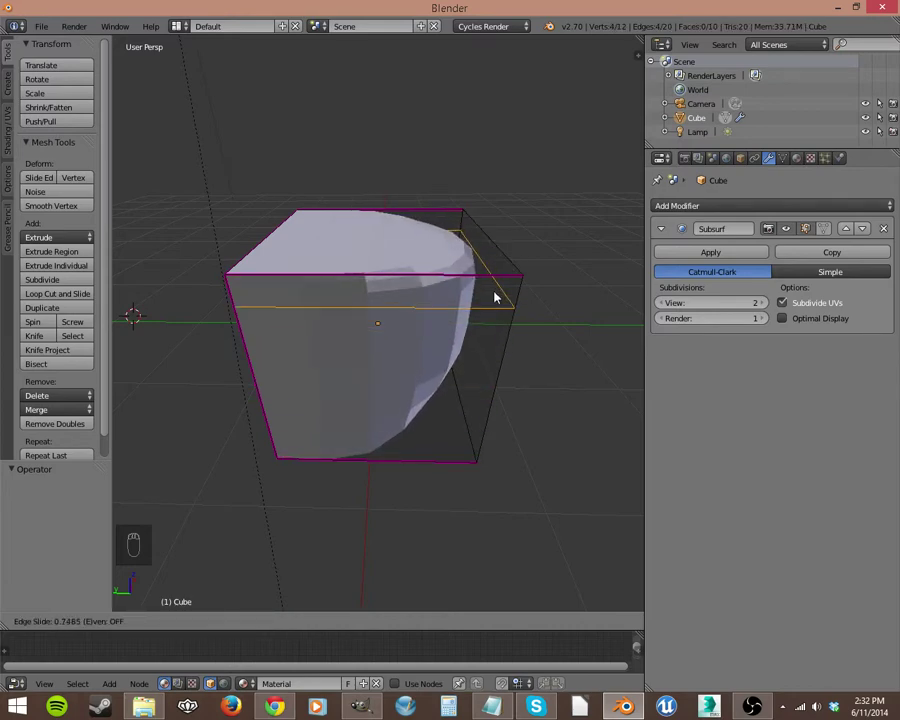
pyautogui.rightClick(500, 300)
pyautogui.hotkey('ctrl', 'z')
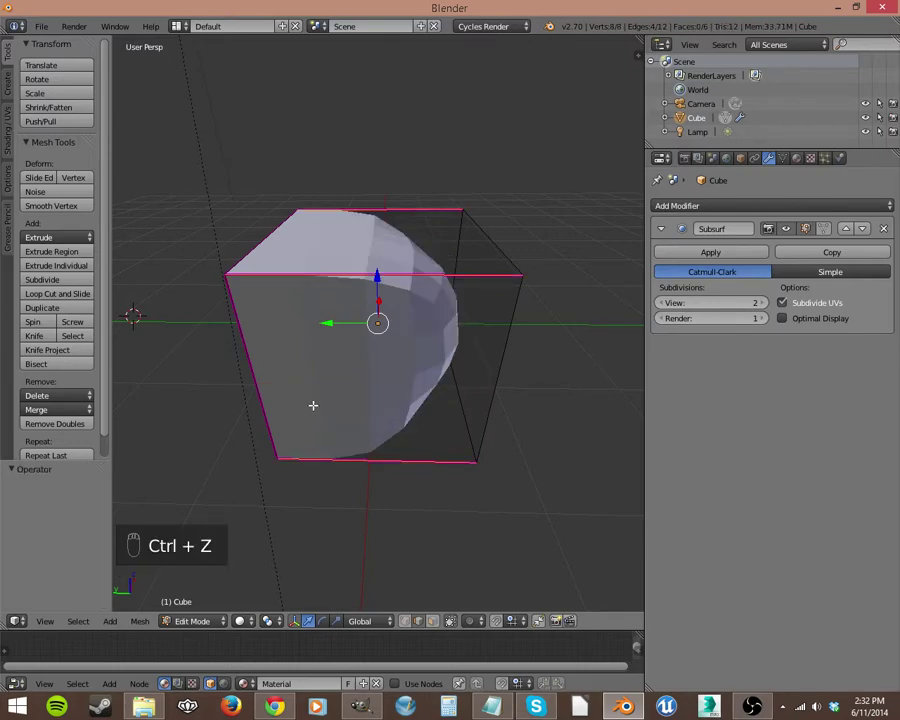
# Select the cube's top-front and top-back edges.
pyautogui.moveTo(313, 405)
pyautogui.mouseDown(button='middle')
pyautogui.moveTo(396, 372)
pyautogui.moveTo(365, 454)
pyautogui.moveTo(368, 438)
pyautogui.moveTo(248, 258)
pyautogui.moveTo(346, 338)
pyautogui.moveTo(325, 388)
pyautogui.mouseUp(button='middle')
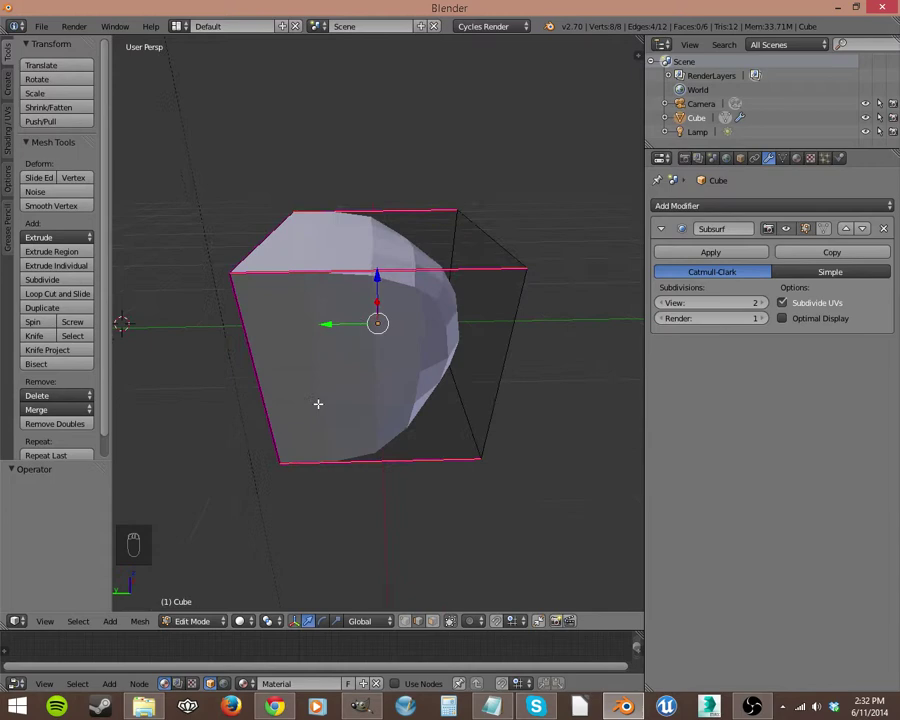
pyautogui.moveTo(318, 403); pyautogui.dragTo(354, 292, button='middle')
pyautogui.rightClick(362, 293)
pyautogui.keyDown('shift'); pyautogui.rightClick(390, 203); pyautogui.keyUp('shift')
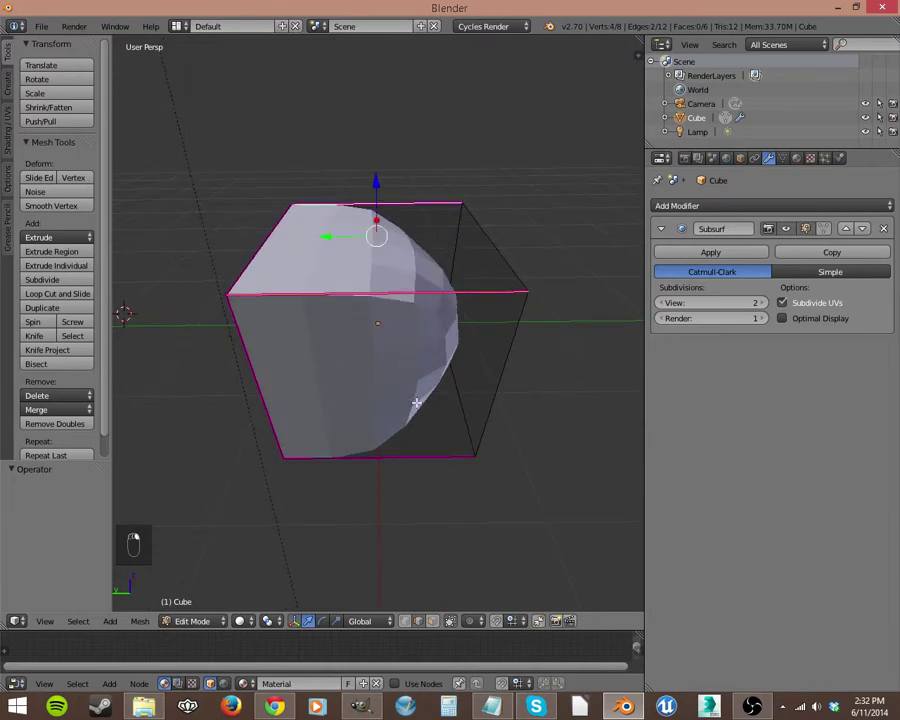
pyautogui.moveTo(426, 447); pyautogui.dragTo(471, 383, button='middle')
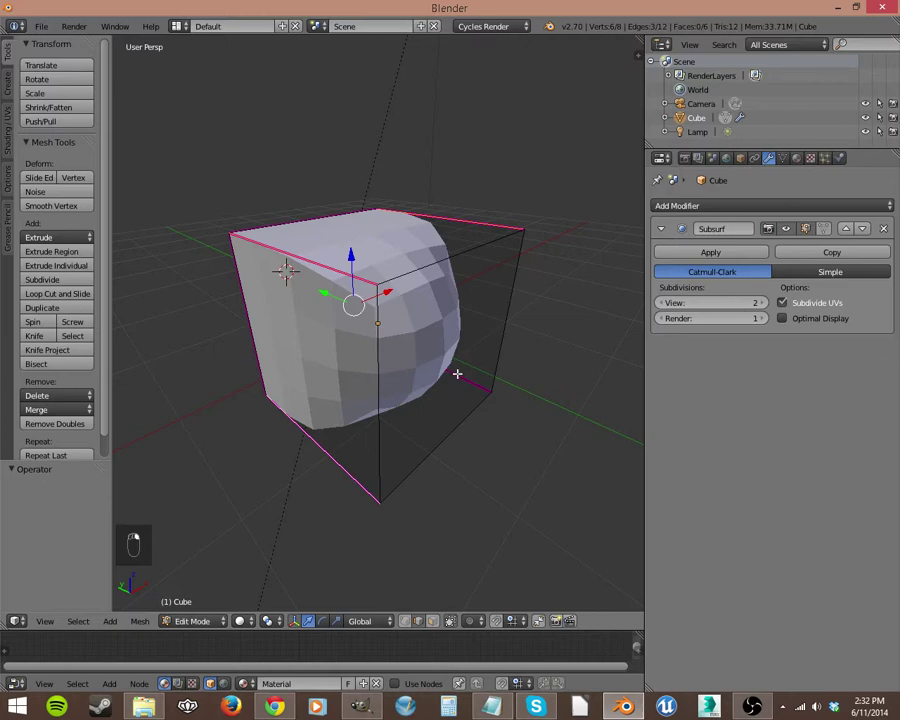
pyautogui.moveTo(457, 374); pyautogui.dragTo(234, 312, button='middle')
pyautogui.moveTo(314, 428); pyautogui.dragTo(486, 479, button='middle')
# Crease the selected top edges repeatedly, trying 0.366 before creasing them fully.
pyautogui.hotkey('shift', 'e')
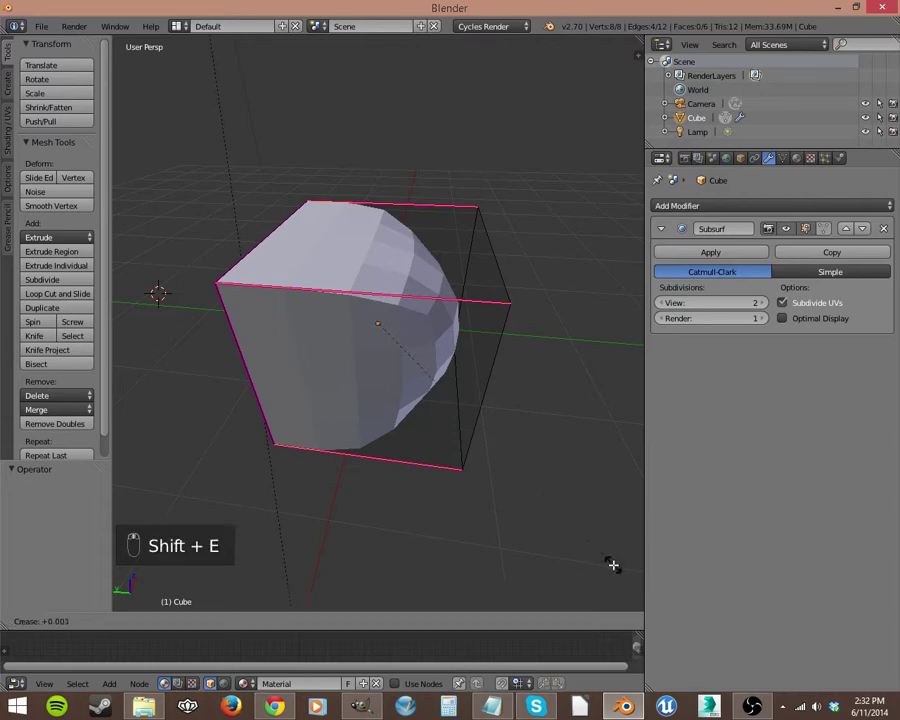
pyautogui.click(545, 511)
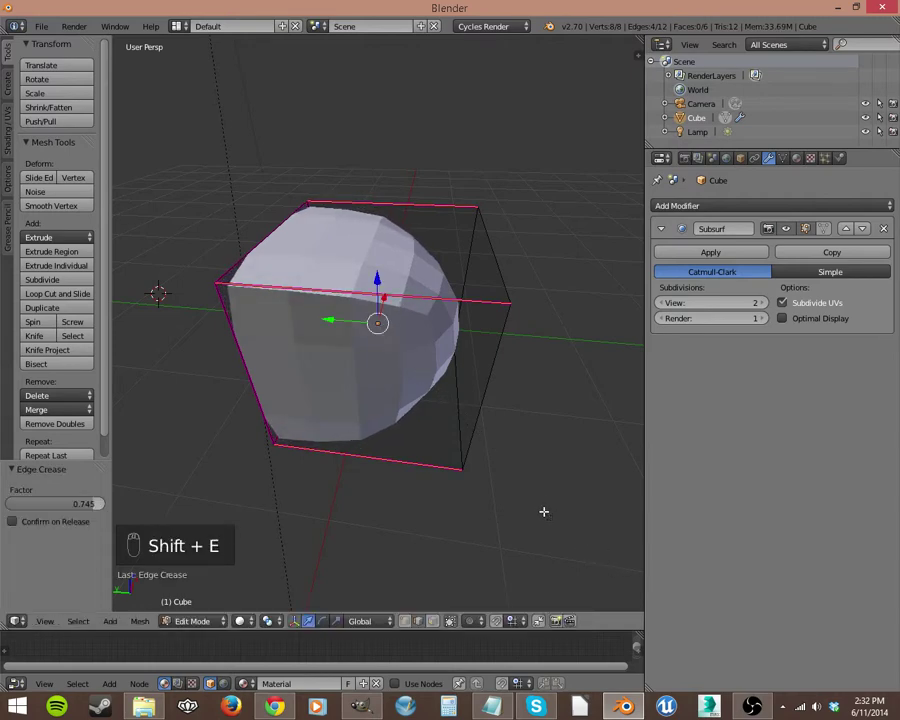
pyautogui.hotkey('shift', 'e')
pyautogui.click(468, 434)
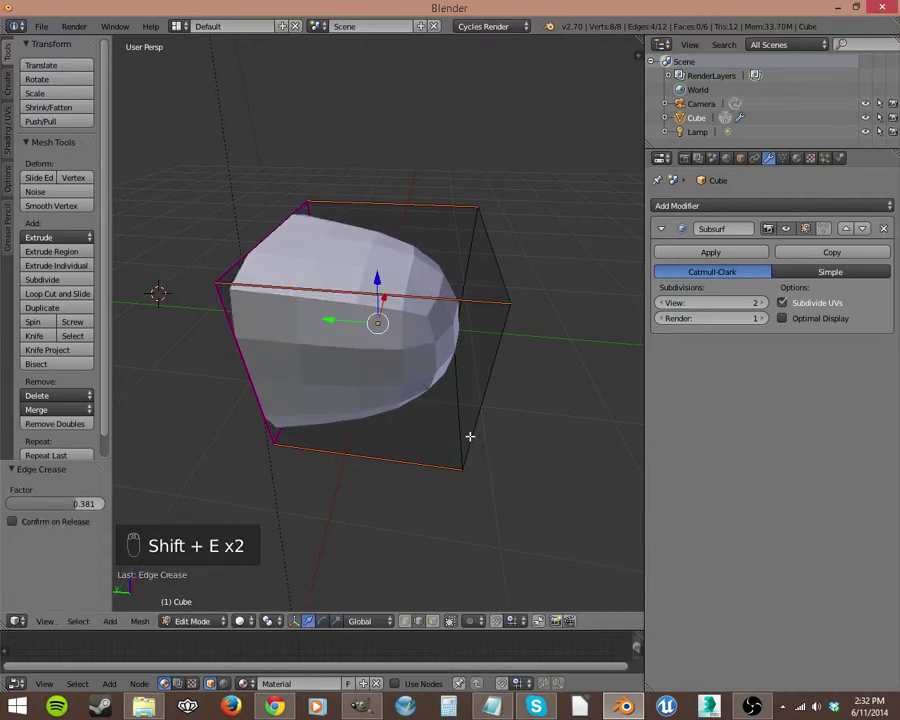
pyautogui.hotkey('shift', 'e')
pyautogui.click(451, 408)
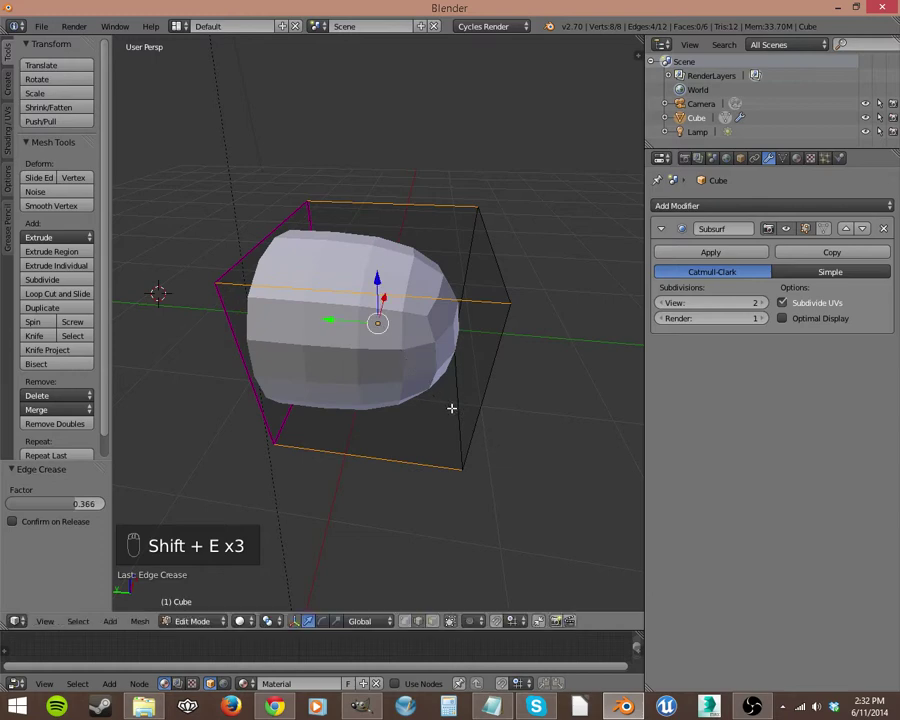
pyautogui.hotkey('shift', 'e')
pyautogui.click(499, 458)
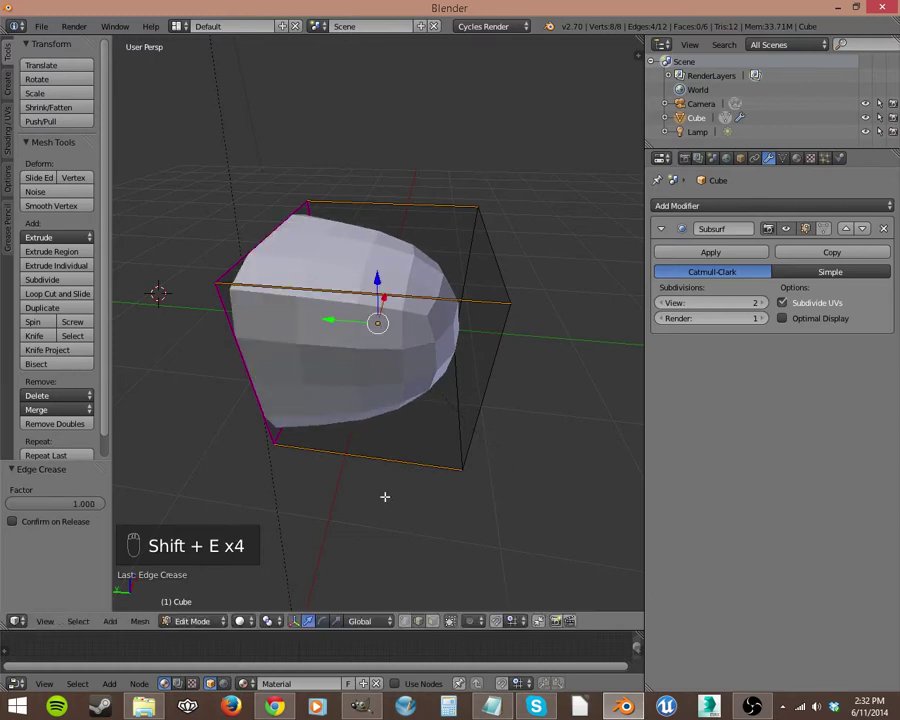
# Deselect all edges and undo back to the earlier, partly creased box-like cube.
pyautogui.moveTo(384, 496); pyautogui.dragTo(408, 468, button='middle')
pyautogui.press('a')
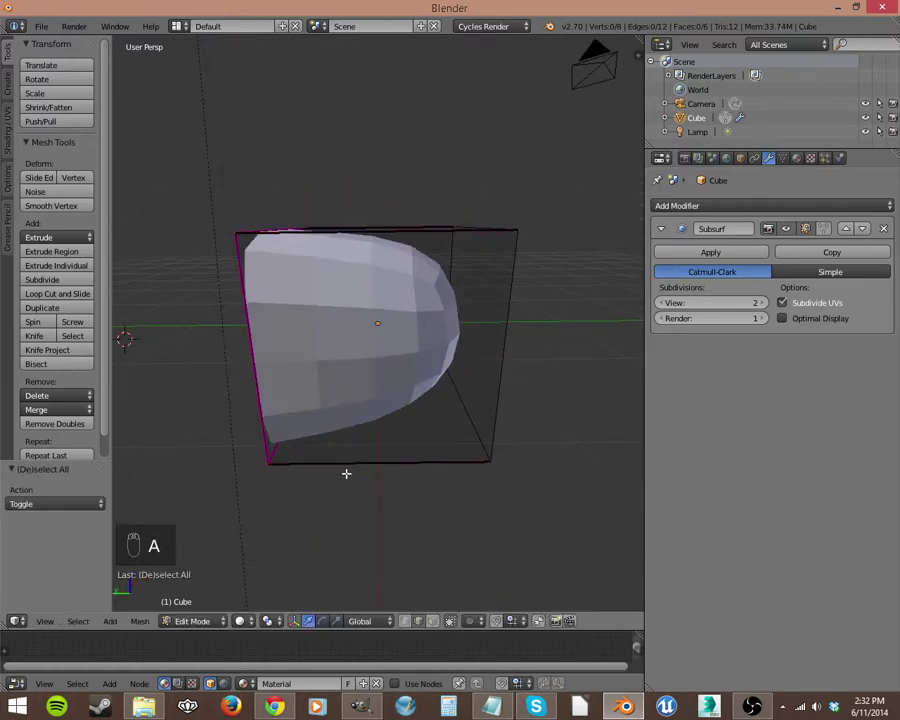
pyautogui.moveTo(346, 473); pyautogui.dragTo(363, 483, button='middle')
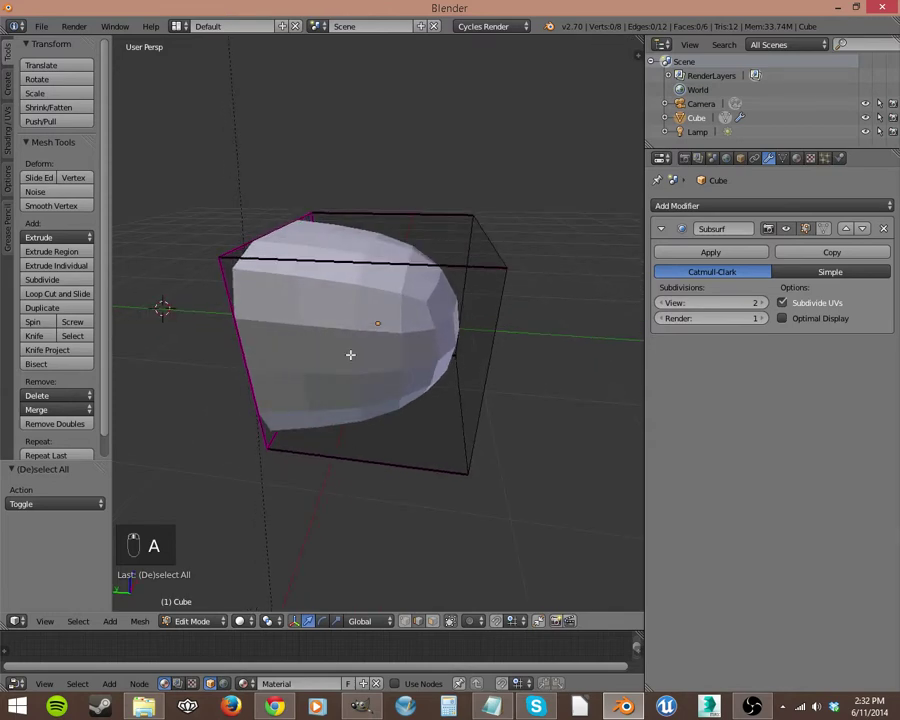
pyautogui.hotkey('ctrl', 'z')
pyautogui.hotkey('ctrl', 'z')
pyautogui.hotkey('ctrl', 'z')
pyautogui.hotkey('ctrl', 'z')
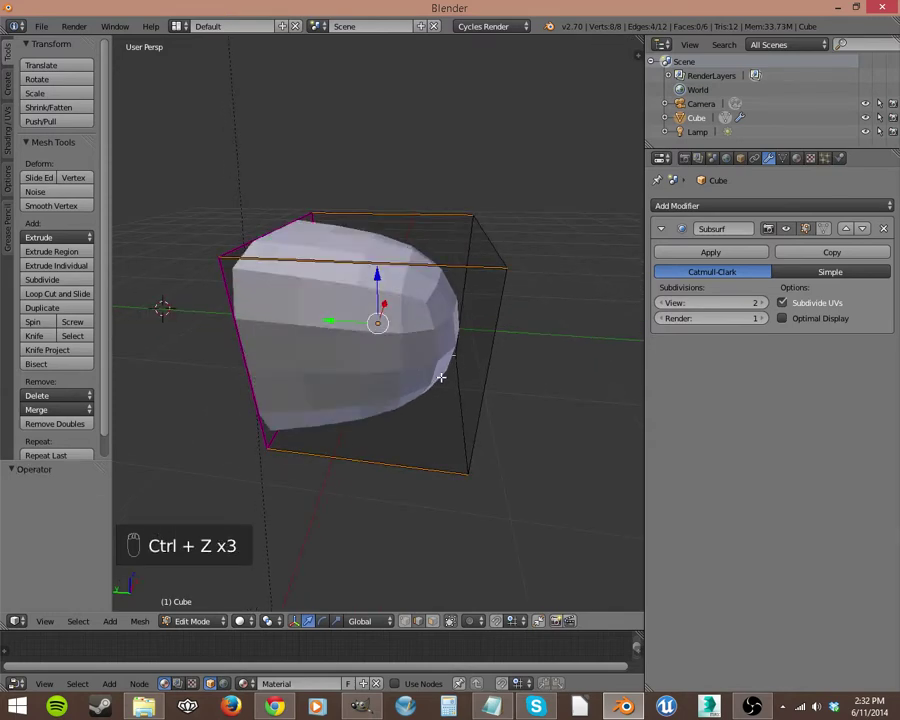
pyautogui.hotkey('ctrl', 'z')
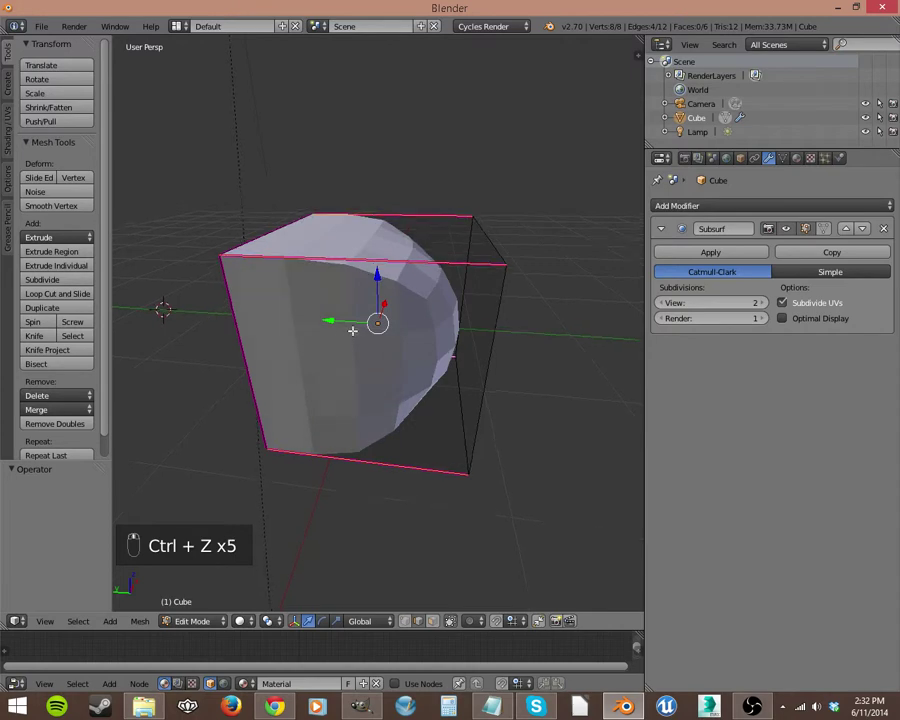
pyautogui.moveTo(354, 328); pyautogui.dragTo(420, 342, button='middle')
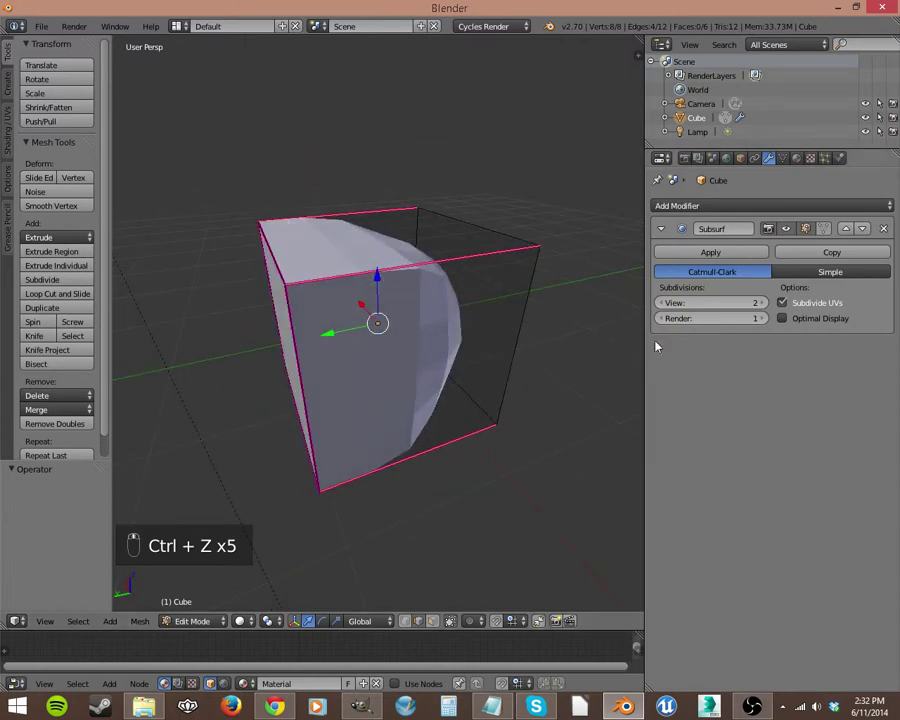
# Apply the Subsurf modifier to the cube from Object Mode.
pyautogui.click(707, 254)
pyautogui.press('Tab')
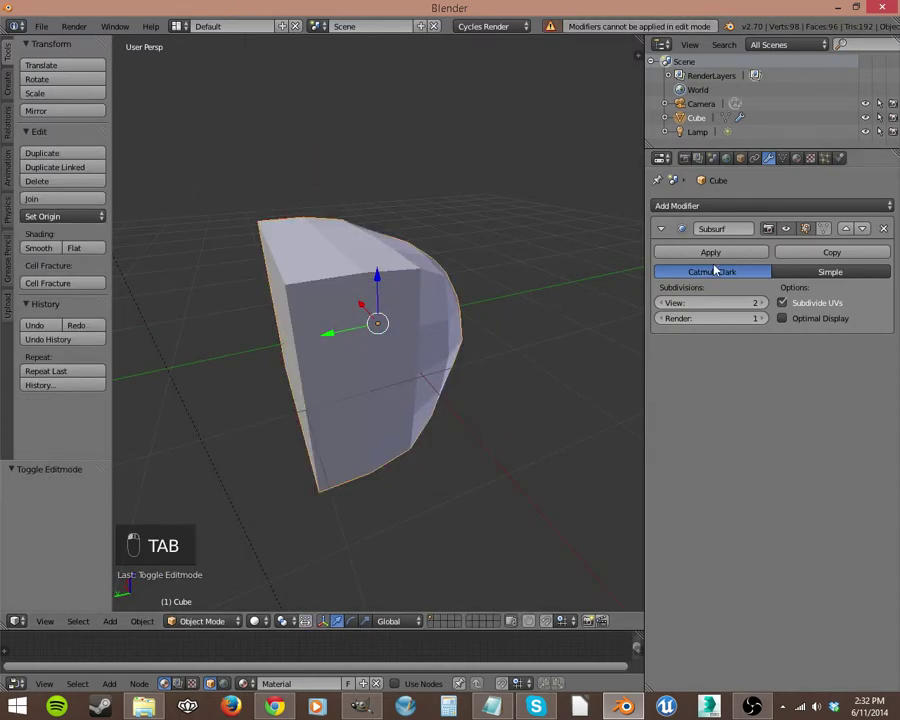
pyautogui.click(716, 254)
# Inspect the 98-vertex grid mesh in Edit Mode with wireframe toggled, then widen the 3D view.
pyautogui.press('Tab')
pyautogui.moveTo(374, 344); pyautogui.dragTo(379, 380, button='middle')
pyautogui.press('z')
pyautogui.moveTo(297, 362)
pyautogui.mouseDown(button='middle')
pyautogui.moveTo(297, 346)
pyautogui.moveTo(416, 313)
pyautogui.moveTo(577, 315)
pyautogui.moveTo(131, 340)
pyautogui.moveTo(398, 394)
pyautogui.moveTo(615, 333)
pyautogui.moveTo(625, 342)
pyautogui.moveTo(456, 341)
pyautogui.moveTo(603, 315)
pyautogui.moveTo(534, 249)
pyautogui.moveTo(168, 105)
pyautogui.mouseUp(button='middle')
pyautogui.press('z')
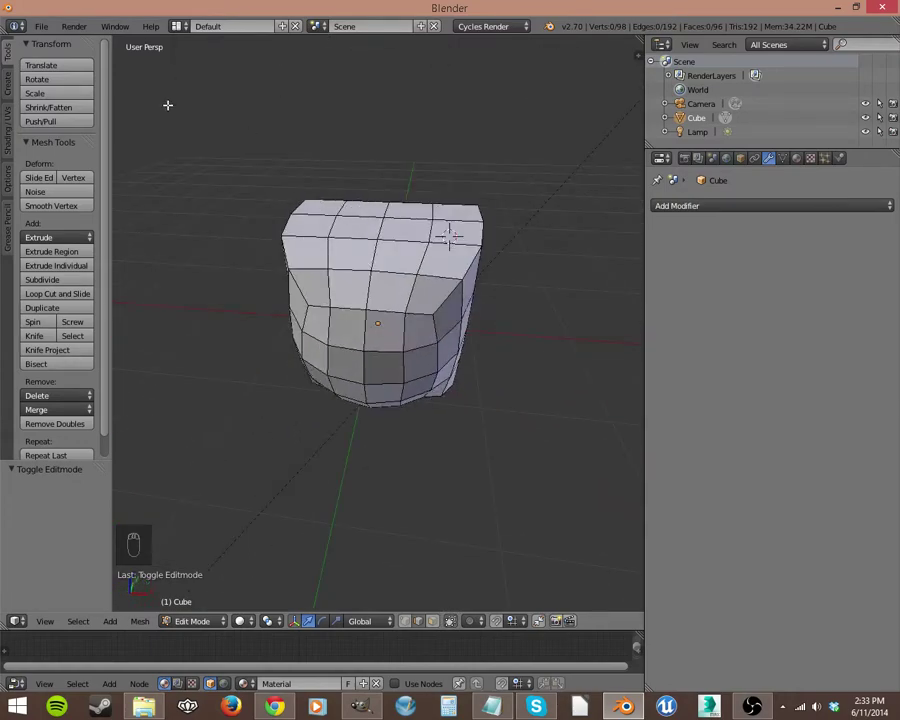
pyautogui.moveTo(645, 351); pyautogui.dragTo(805, 348)
# Open face 2.blend from the recent files list.
pyautogui.click(38, 27)
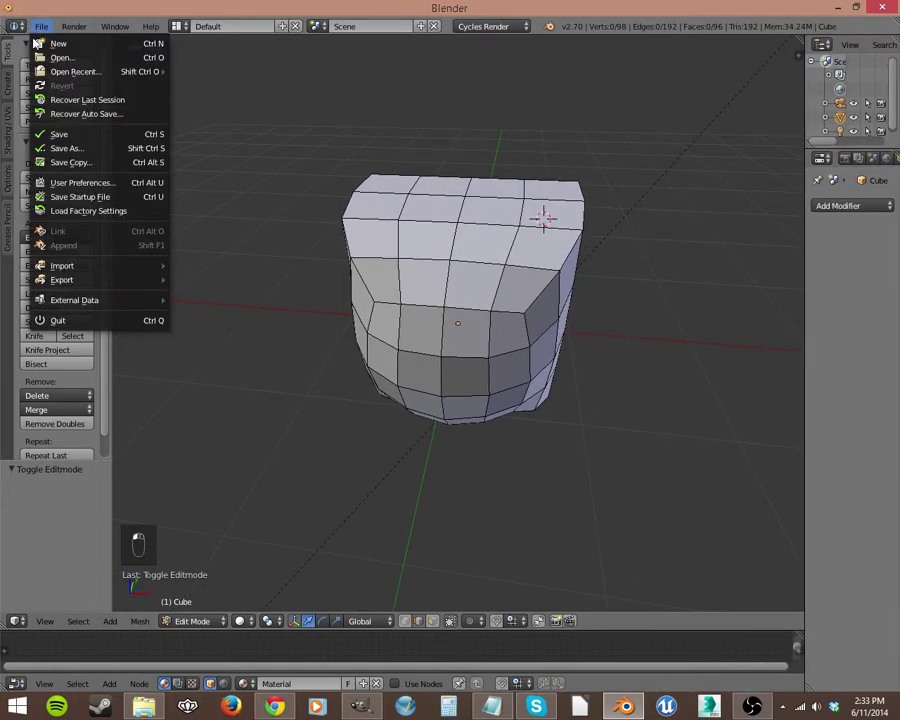
pyautogui.moveTo(70, 71)
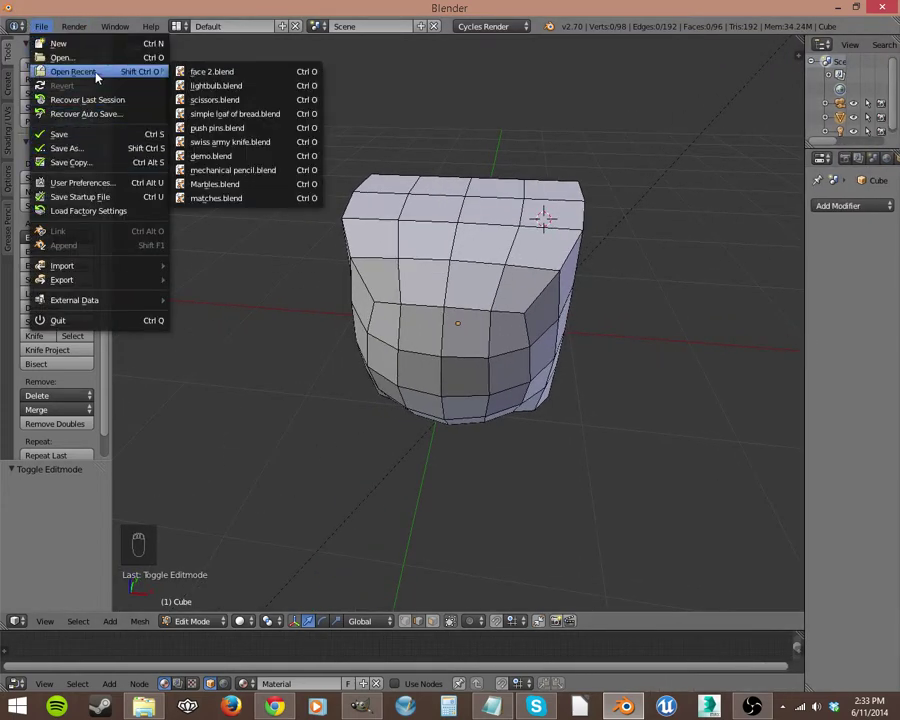
pyautogui.click(200, 71)
pyautogui.moveTo(499, 266); pyautogui.dragTo(489, 378, button='middle')
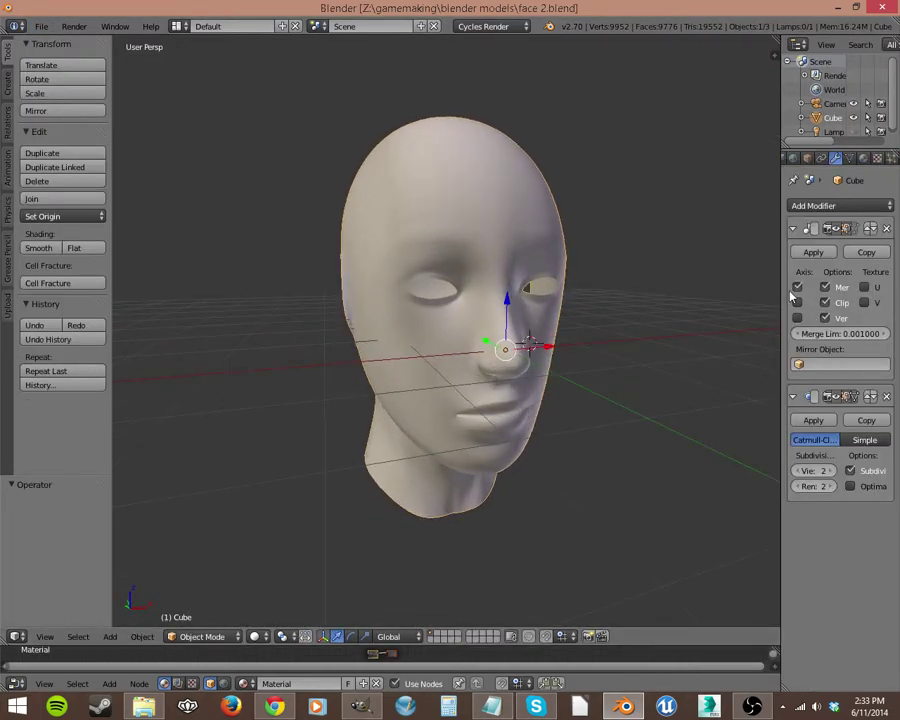
# Set the Subsurf View level to 0 and show the head's low-poly base mesh edges.
pyautogui.moveTo(778, 297); pyautogui.dragTo(681, 309)
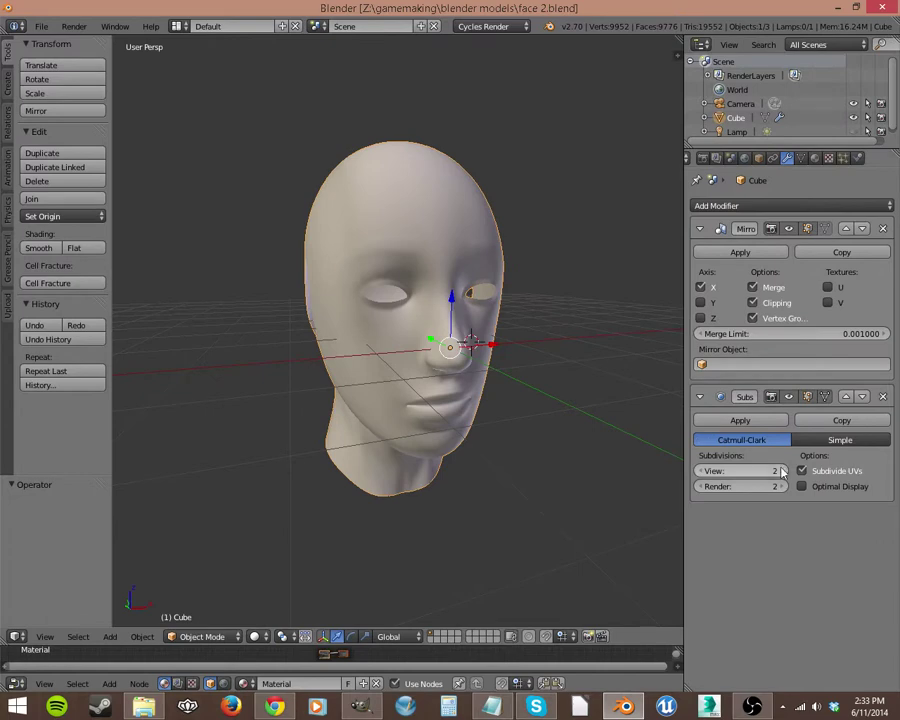
pyautogui.click(702, 474)
pyautogui.click(702, 475)
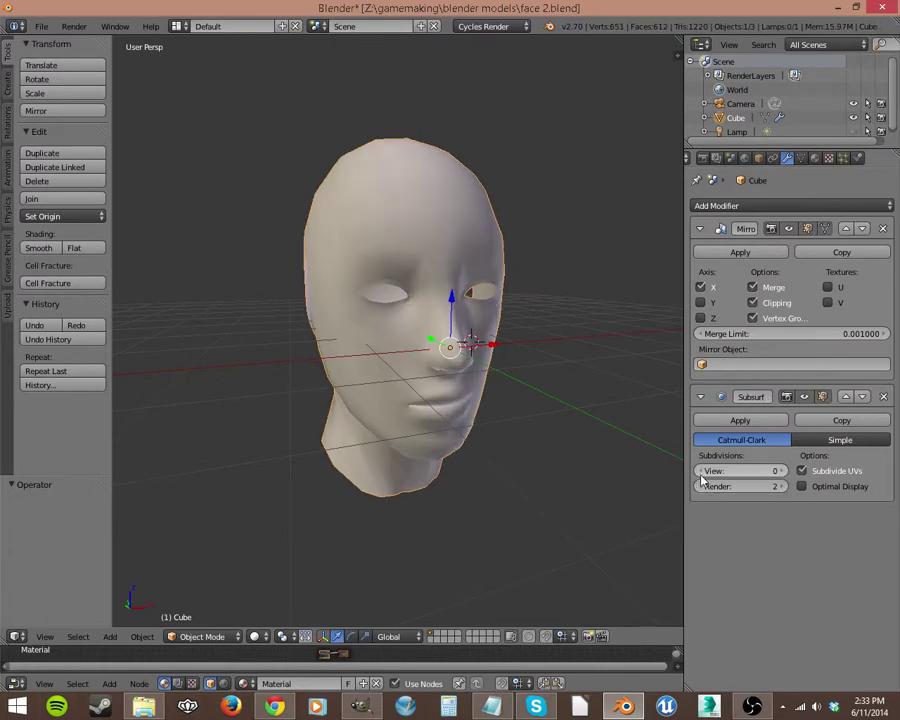
pyautogui.moveTo(420, 420); pyautogui.dragTo(370, 408, button='middle')
pyautogui.press('Tab')
pyautogui.press('Tab')
pyautogui.scroll(2, 336, 400)
pyautogui.moveTo(227, 366)
pyautogui.mouseDown(button='middle')
pyautogui.moveTo(333, 372)
pyautogui.moveTo(243, 365)
pyautogui.mouseUp(button='middle')
# Raise the Subsurf View level to 1 and compare flat and smooth shading.
pyautogui.click(88, 245)
pyautogui.moveTo(275, 329); pyautogui.dragTo(422, 355, button='middle')
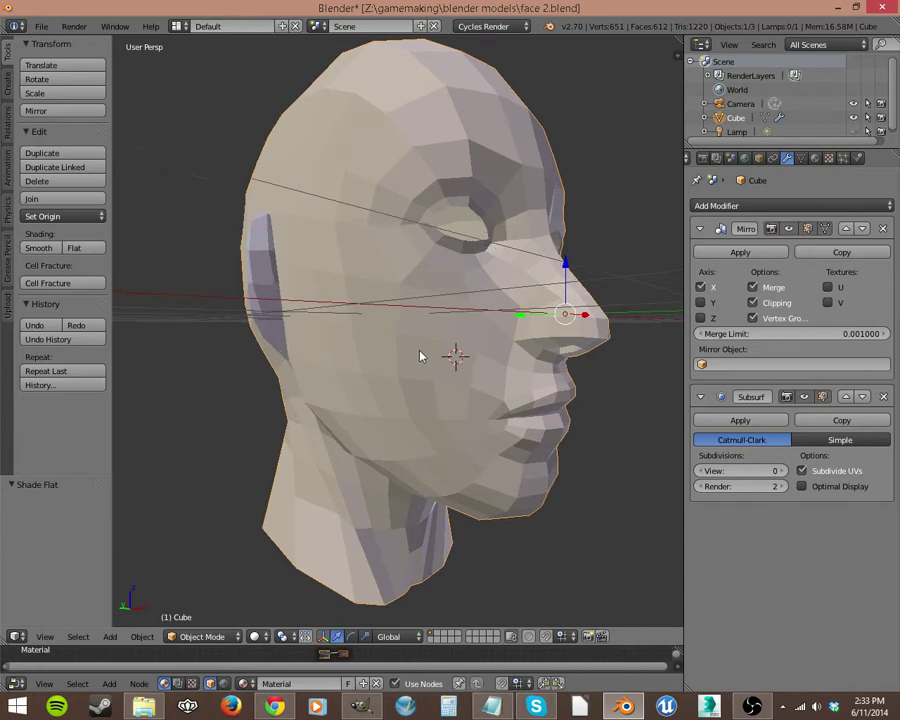
pyautogui.click(783, 472)
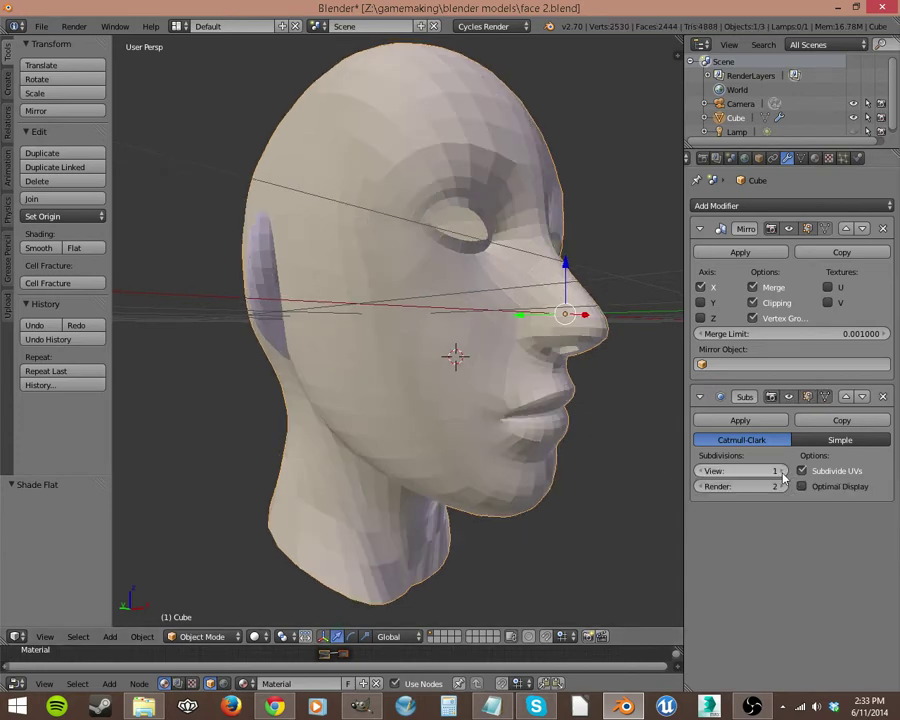
pyautogui.moveTo(633, 492)
pyautogui.mouseDown(button='middle')
pyautogui.moveTo(487, 505)
pyautogui.moveTo(538, 500)
pyautogui.moveTo(619, 514)
pyautogui.moveTo(630, 497)
pyautogui.mouseUp(button='middle')
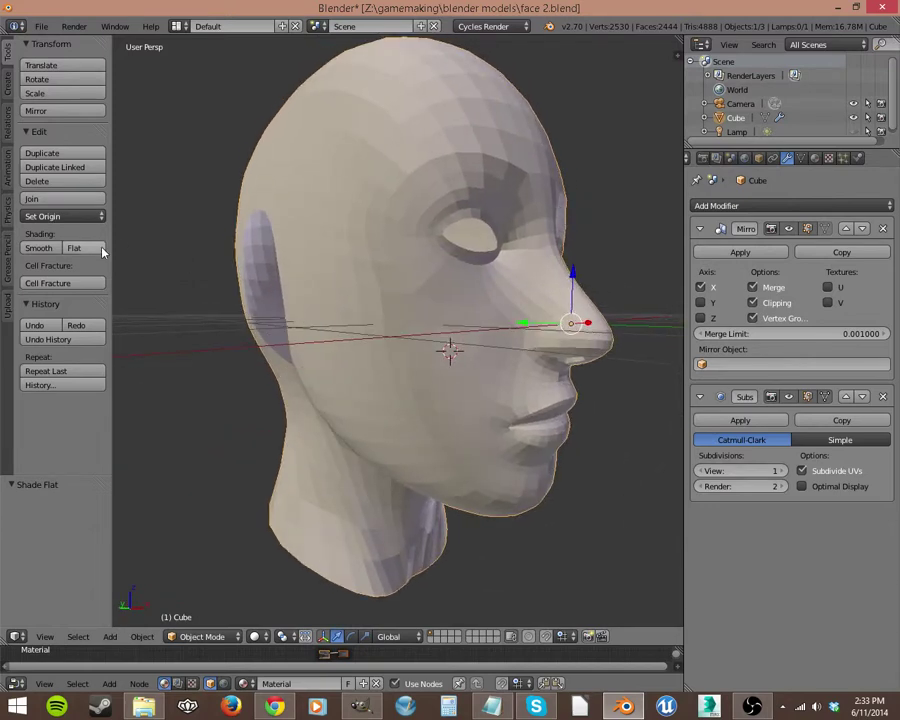
pyautogui.click(40, 248)
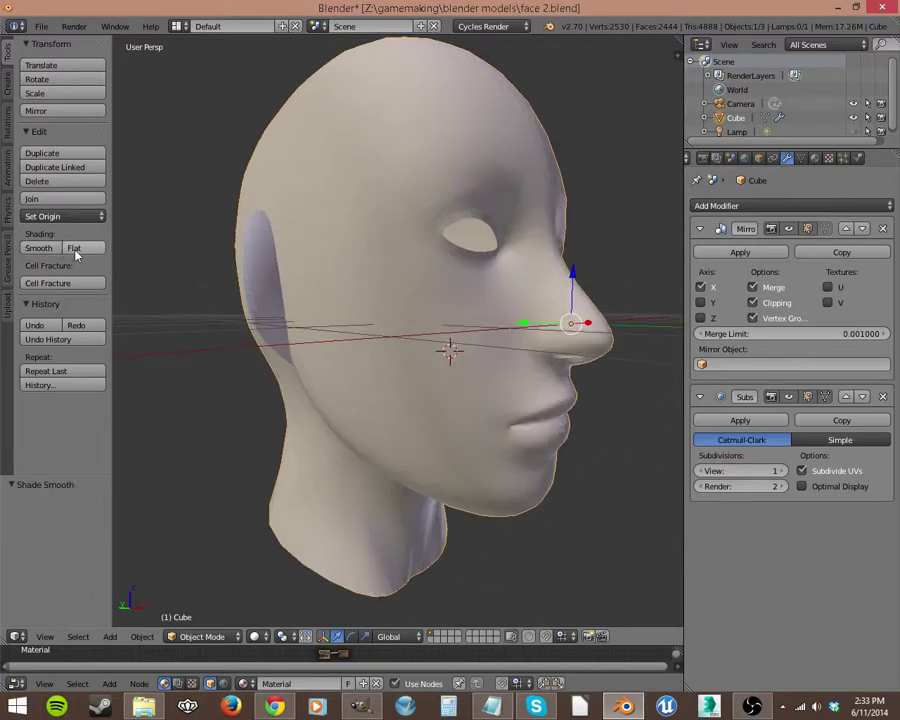
pyautogui.click(75, 249)
# Raise the Subsurf View level to 2, then 3.
pyautogui.hotkey('ctrl', '2')
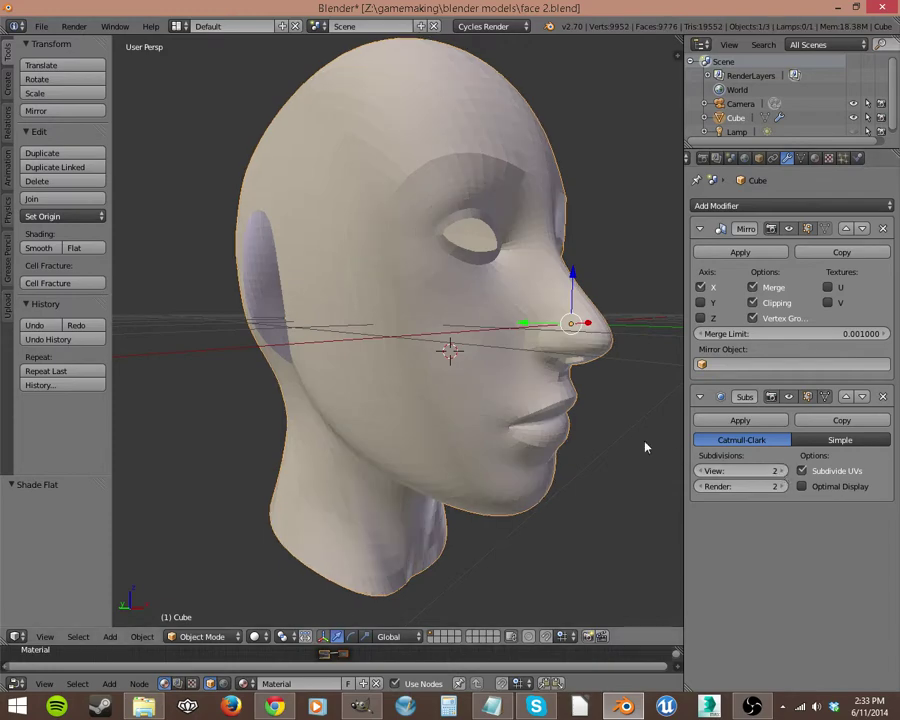
pyautogui.moveTo(453, 309); pyautogui.dragTo(496, 444, button='middle')
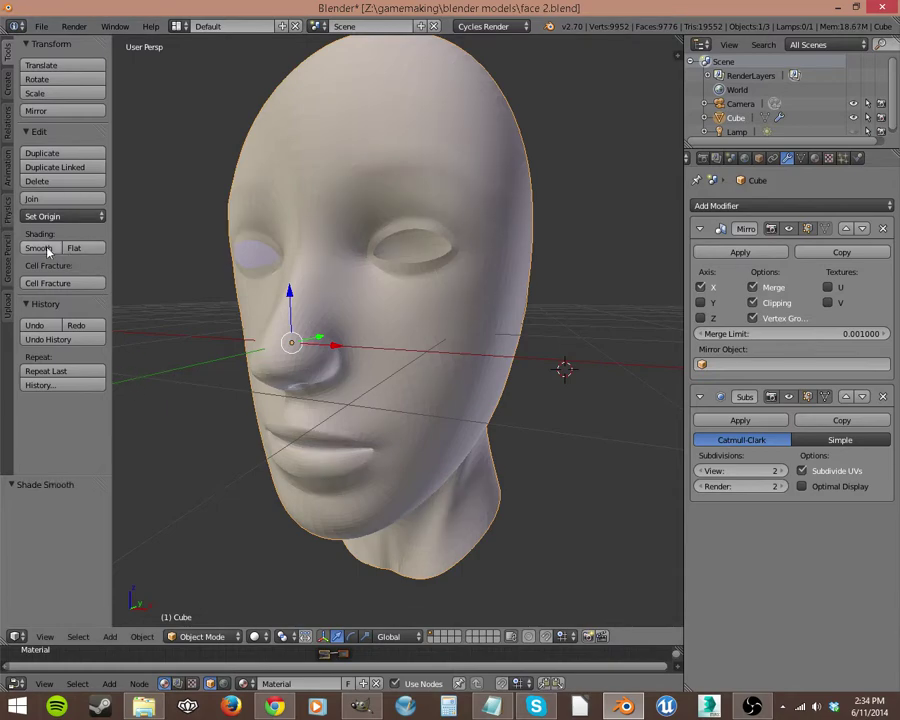
pyautogui.moveTo(240, 385); pyautogui.dragTo(262, 366, button='middle')
pyautogui.click(783, 471)
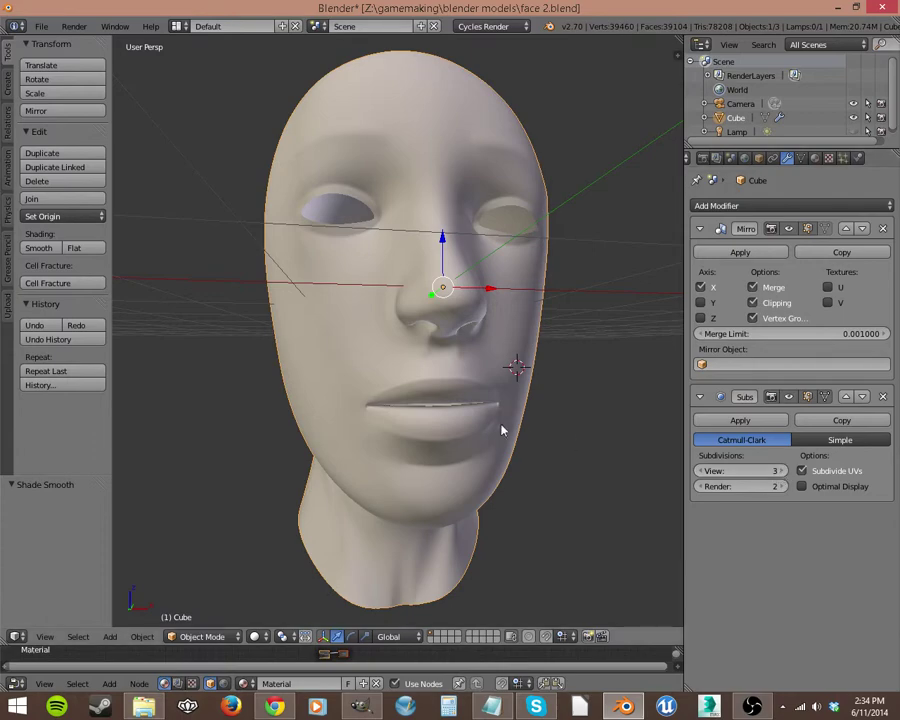
pyautogui.moveTo(500, 428); pyautogui.dragTo(454, 446, button='middle')
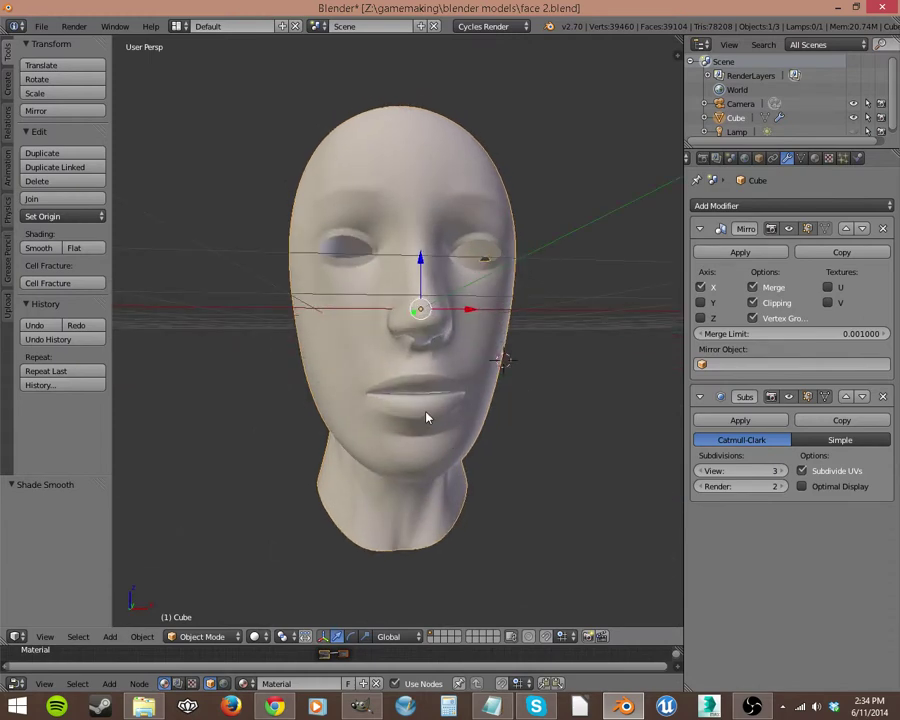
# Deselect the lip loop, view the creased eye, nose and lip loops, then leave Edit Mode.
pyautogui.press('Tab')
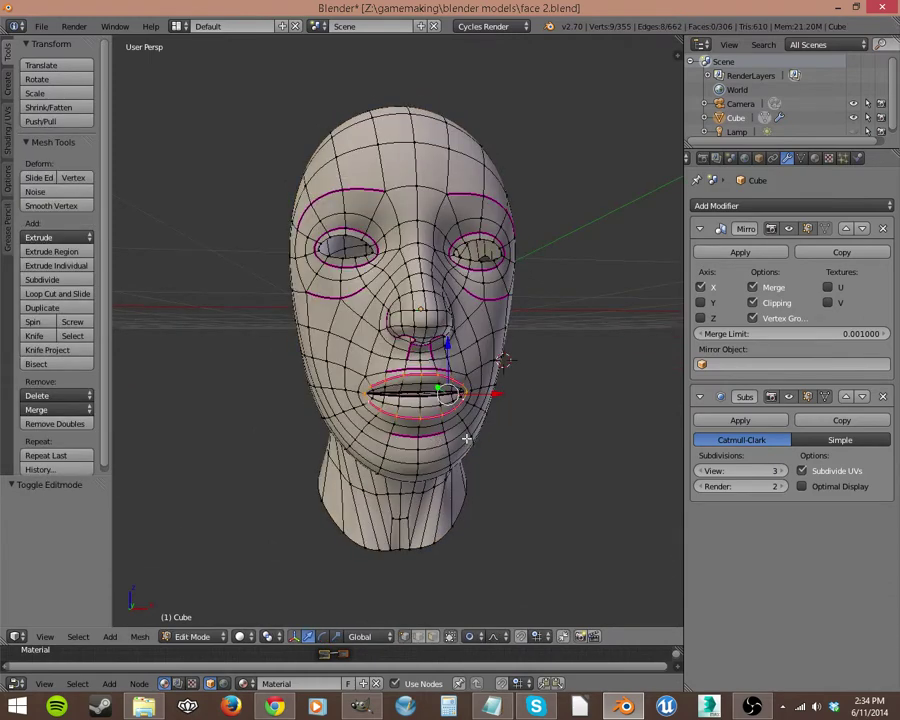
pyautogui.press('a')
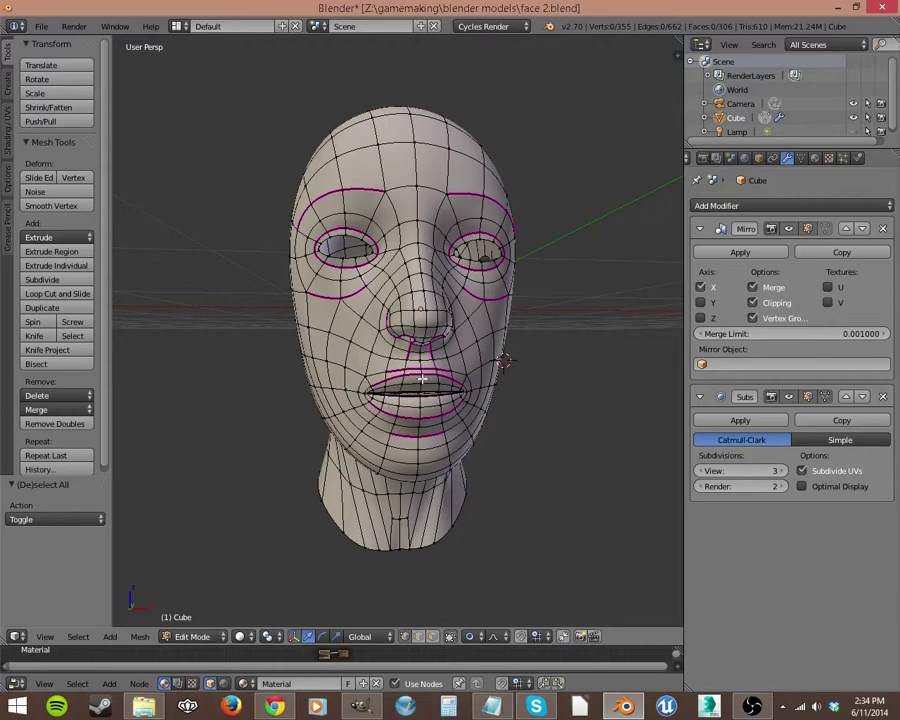
pyautogui.moveTo(428, 438); pyautogui.dragTo(469, 445, button='middle')
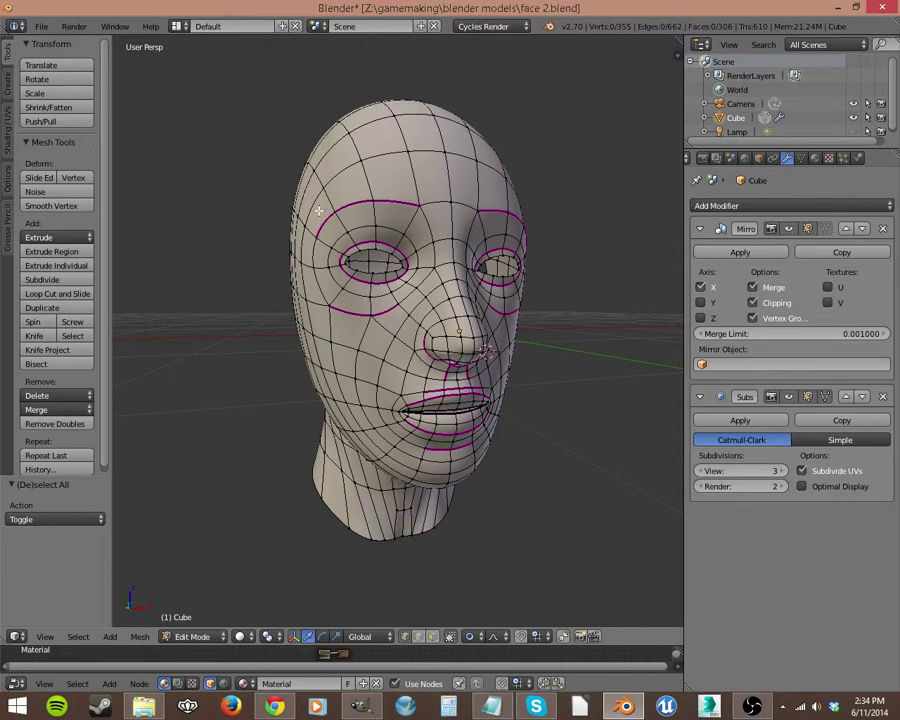
pyautogui.moveTo(572, 356); pyautogui.dragTo(532, 358, button='middle')
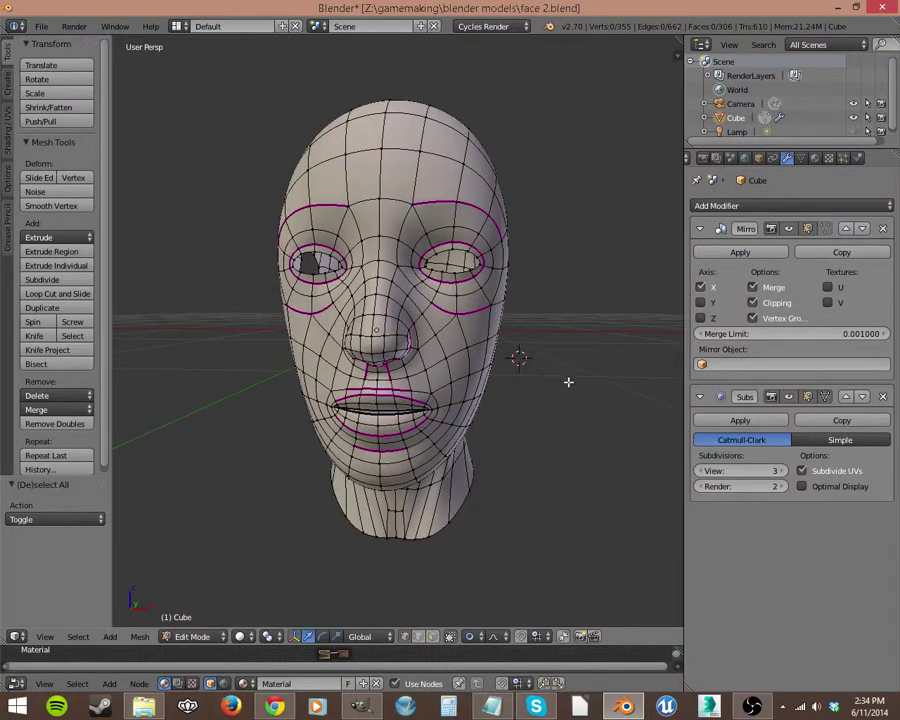
pyautogui.press('Tab')
pyautogui.moveTo(394, 386); pyautogui.dragTo(476, 400, button='middle')
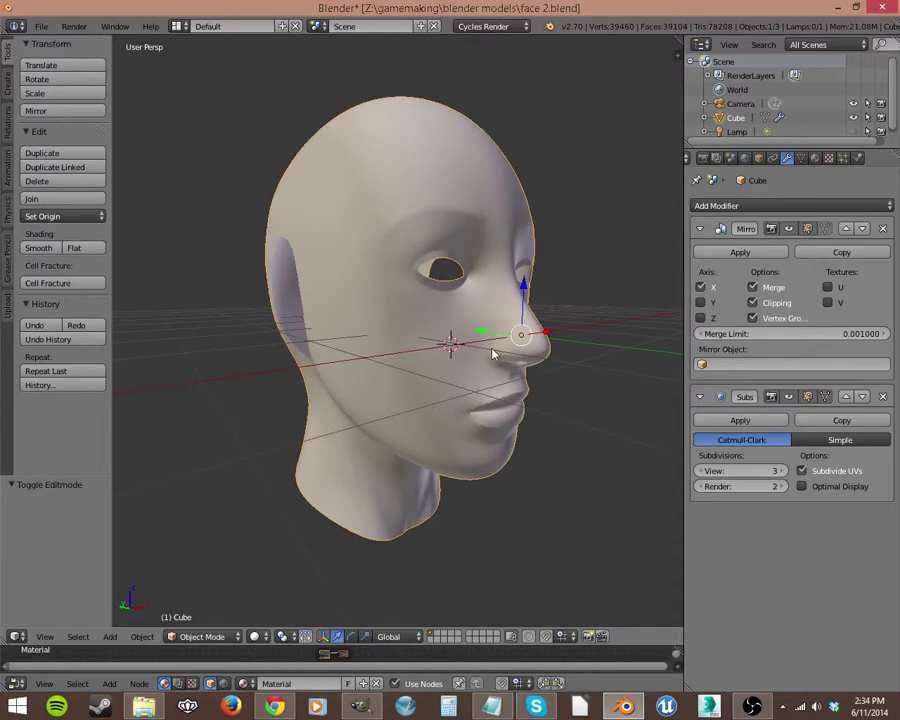
# Use File > New and confirm Reload Start-Up File for the default cube scene.
pyautogui.moveTo(492, 354); pyautogui.dragTo(366, 364, button='middle')
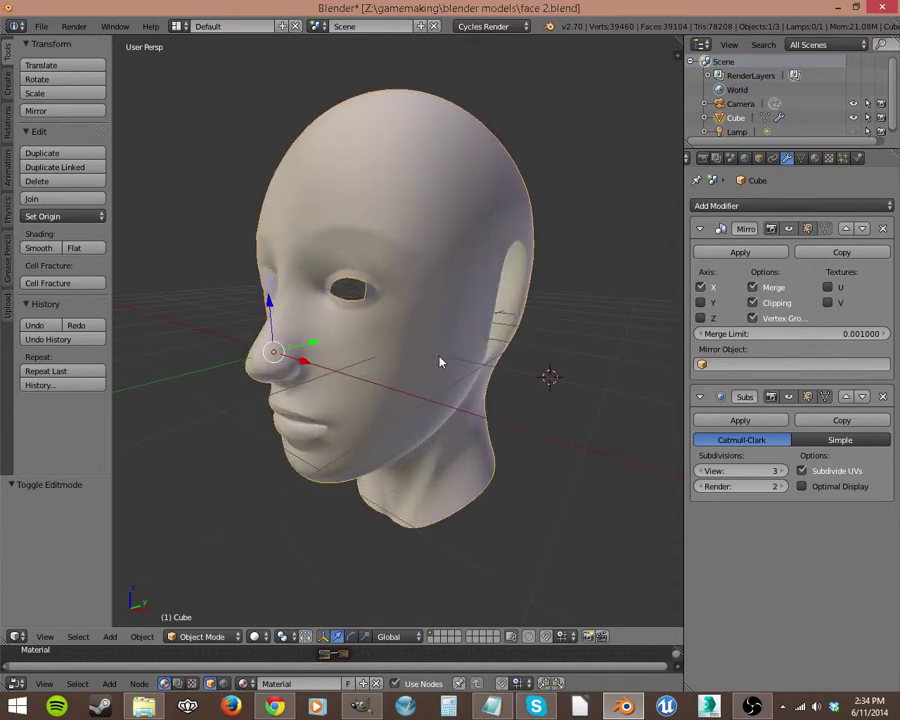
pyautogui.click(41, 26)
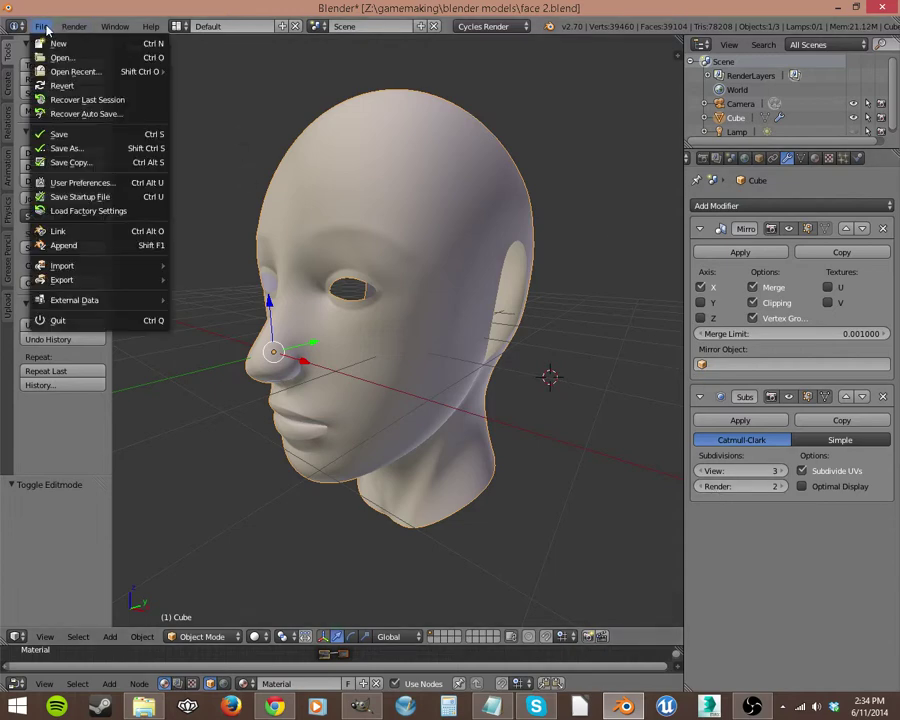
pyautogui.click(42, 41)
pyautogui.click(52, 54)
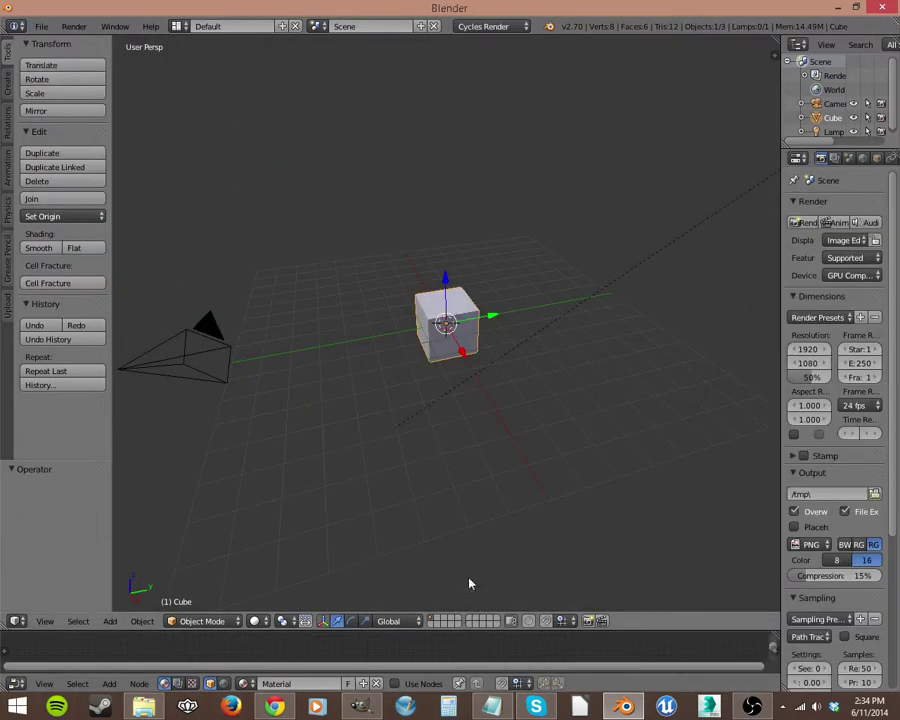